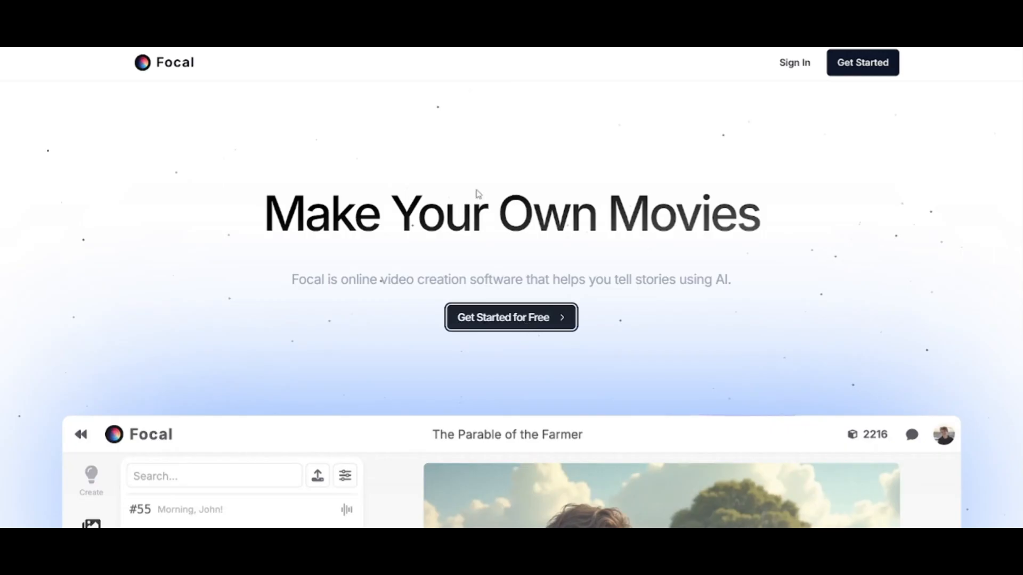
# - Get started with the free plan and check the credit usage overview and its upgrade options
pyautogui.click(482, 313)
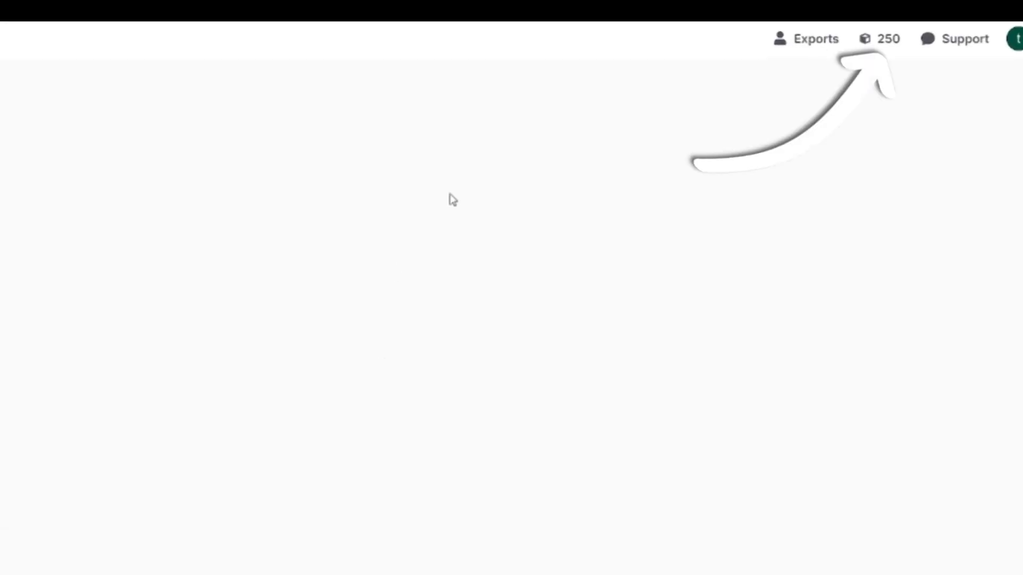
pyautogui.click(887, 38)
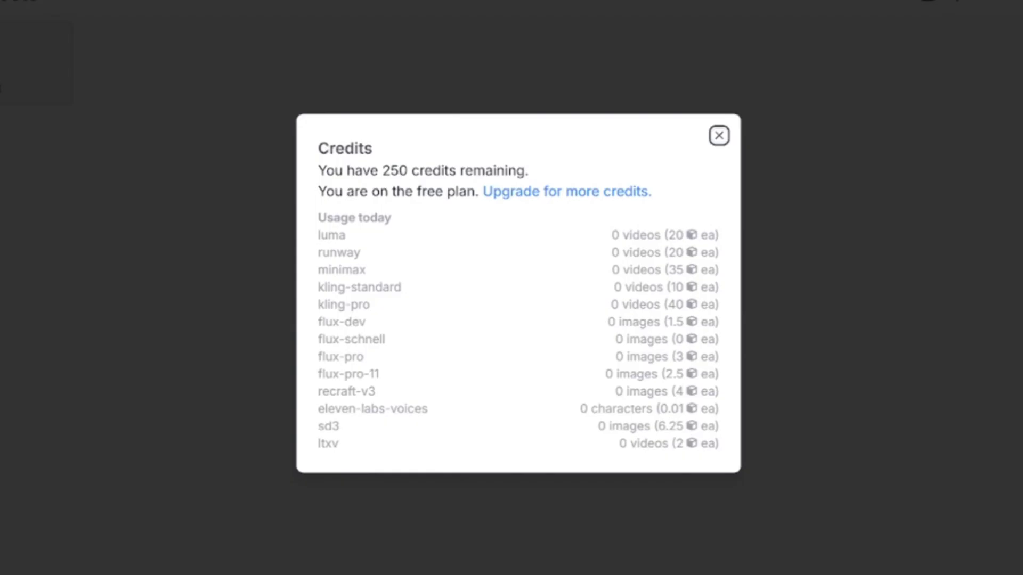
pyautogui.click(555, 191)
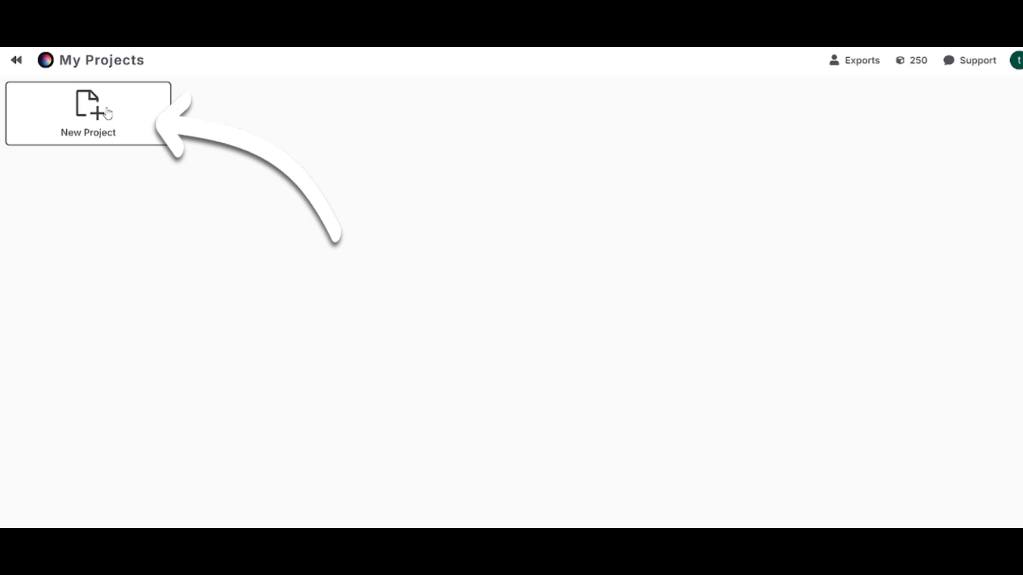
# - Create a new project from an idea and look through the available plot languages
pyautogui.click(104, 113)
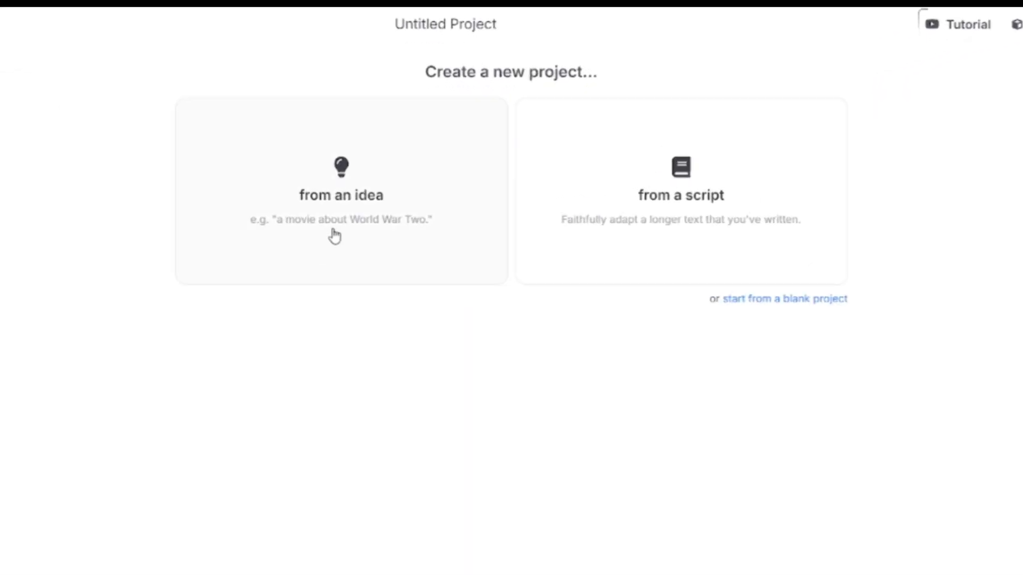
pyautogui.click(351, 231)
pyautogui.click(370, 261)
pyautogui.scroll(-5, 313, 388)
pyautogui.scroll(1, 313, 386)
pyautogui.scroll(3, 313, 386)
pyautogui.click(331, 160)
# - Generate a plot from the idea "story about 21-year-old astronaut girl in mysterious jungle"
pyautogui.click(304, 140)
pyautogui.write('story about 21-year-old astronaut girl in mysterious jungle')
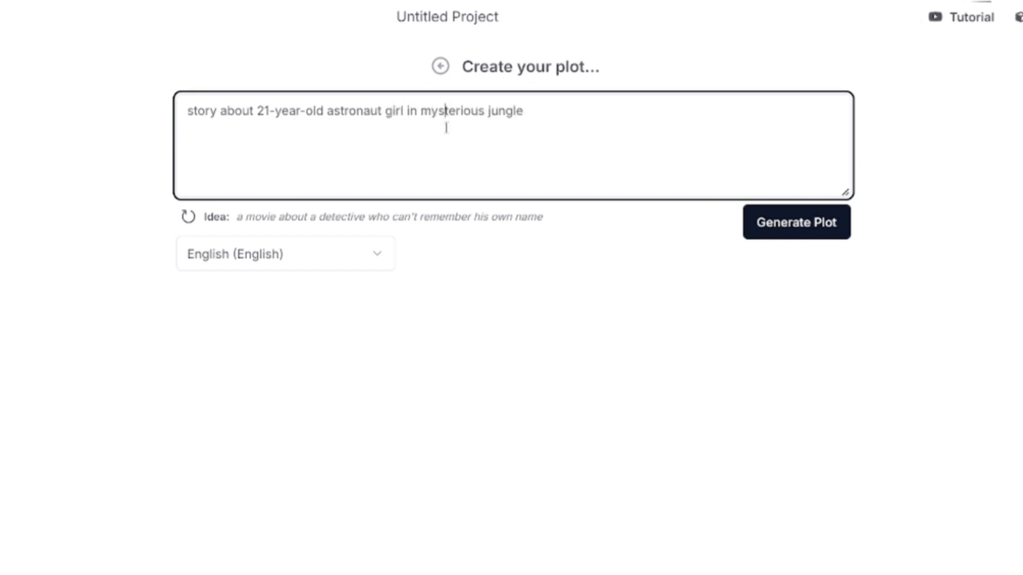
pyautogui.click(771, 233)
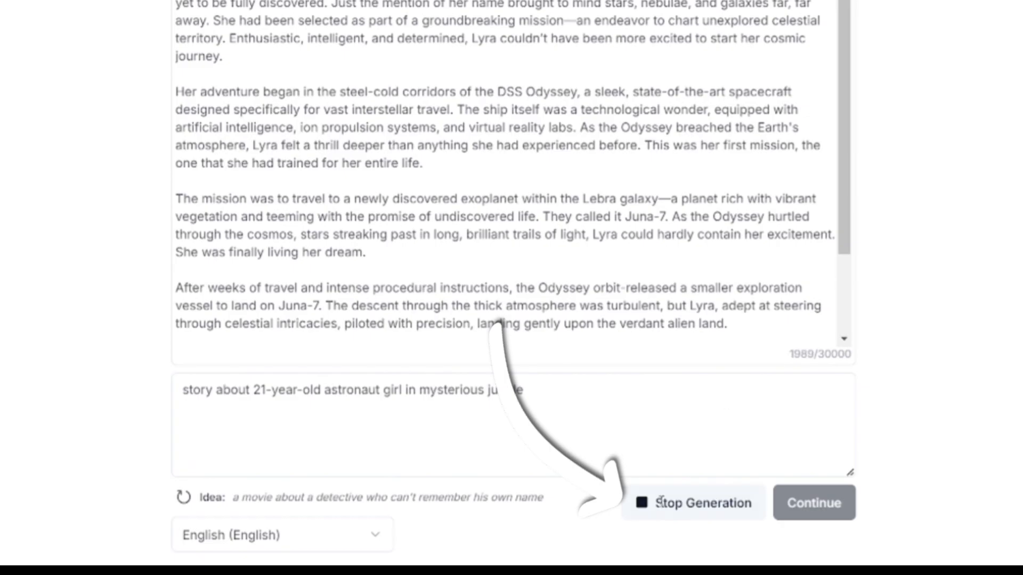
# - Stop the plot generation, begin the idea with "very short" and regenerate the plot
pyautogui.click(665, 507)
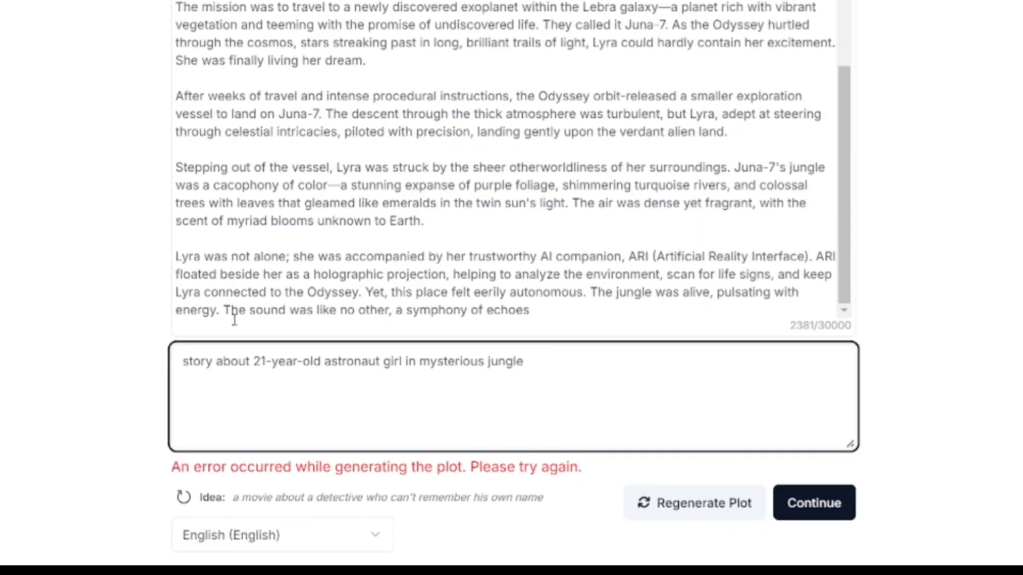
pyautogui.write('short')
pyautogui.click(178, 361)
pyautogui.write('very')
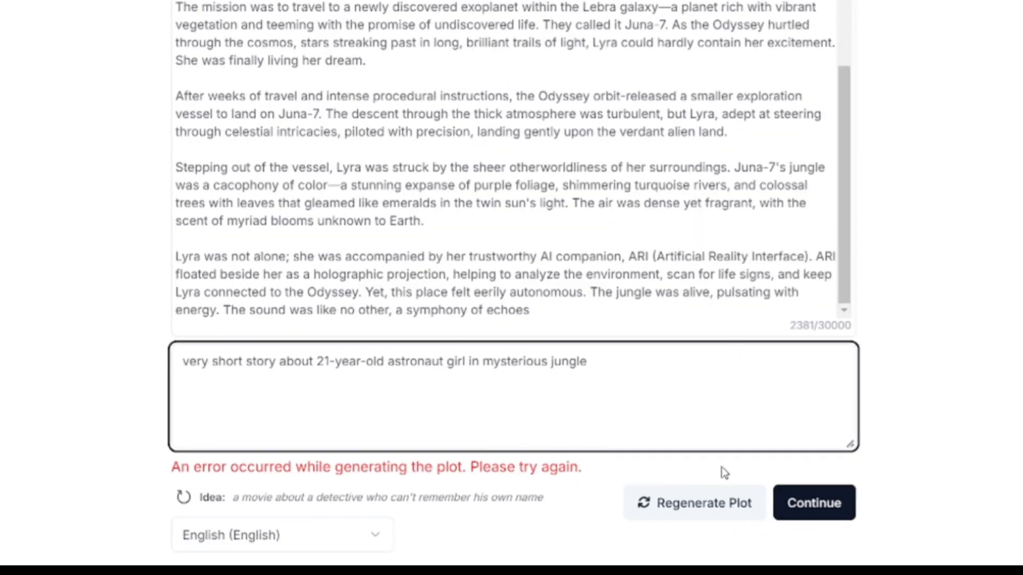
pyautogui.click(714, 504)
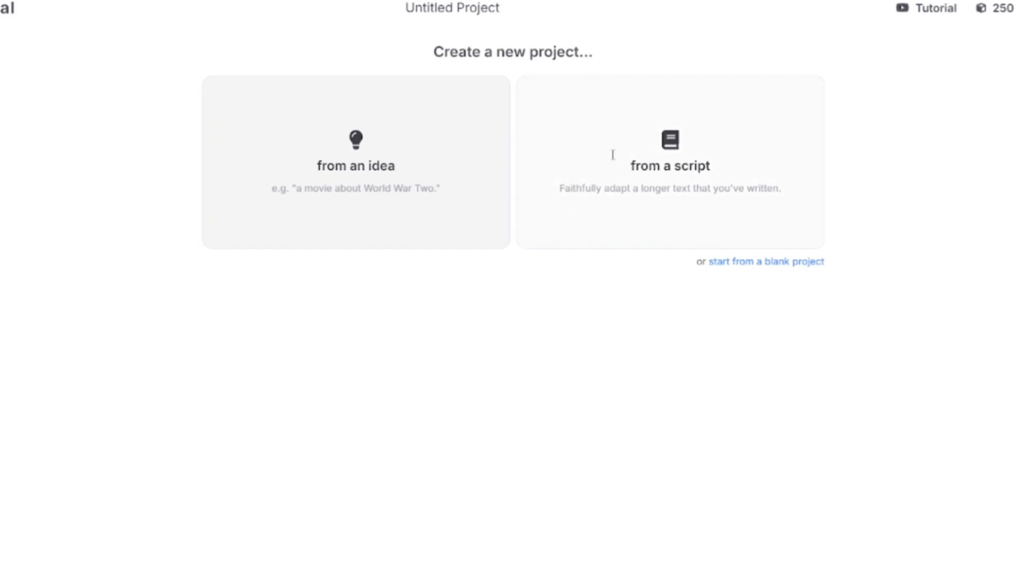
# - Create the project from a script instead, paste the copied jungle story as its plot and continue to the project details
pyautogui.click(613, 154)
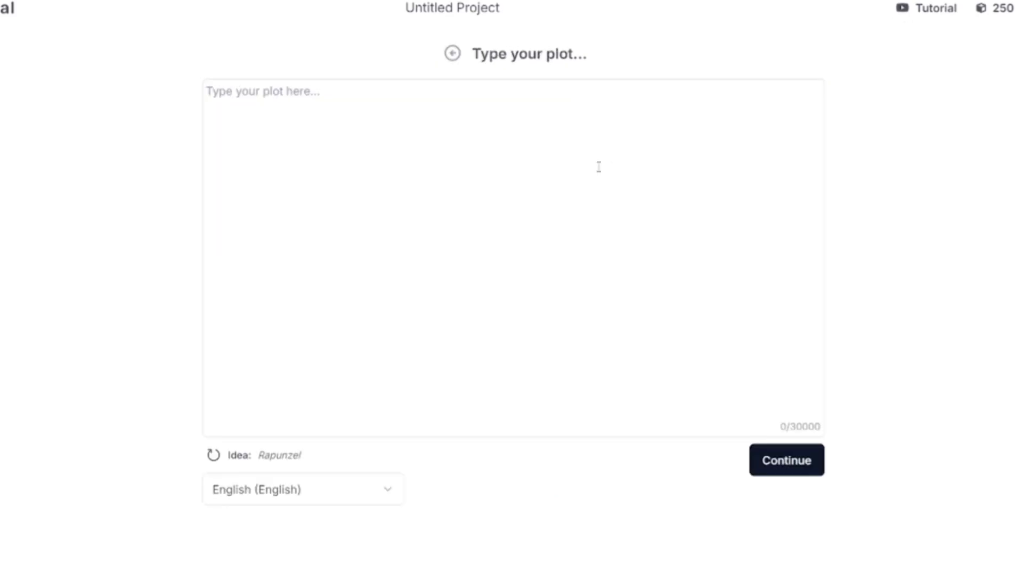
pyautogui.hotkey('ctrl', 'v')
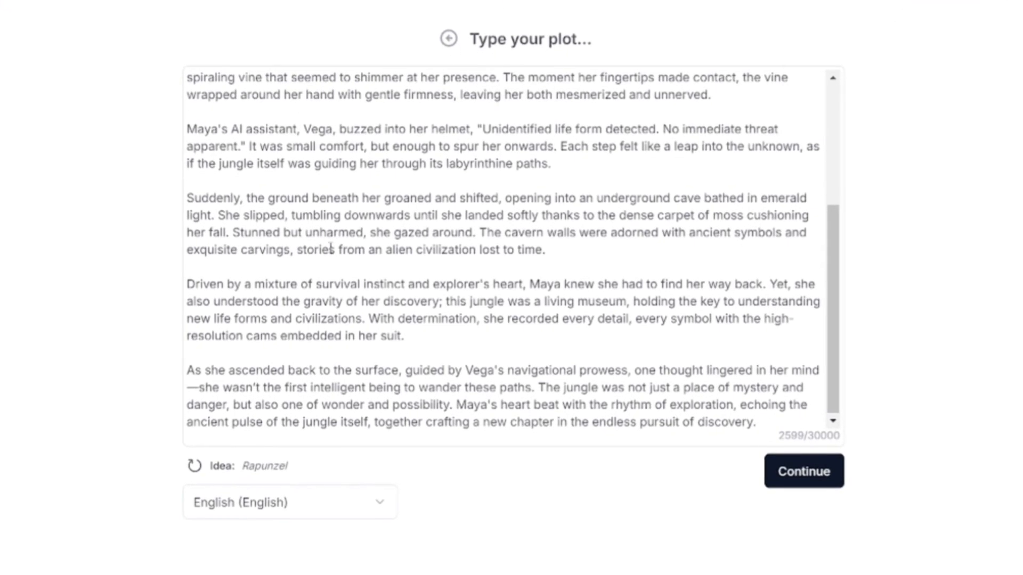
pyautogui.click(825, 482)
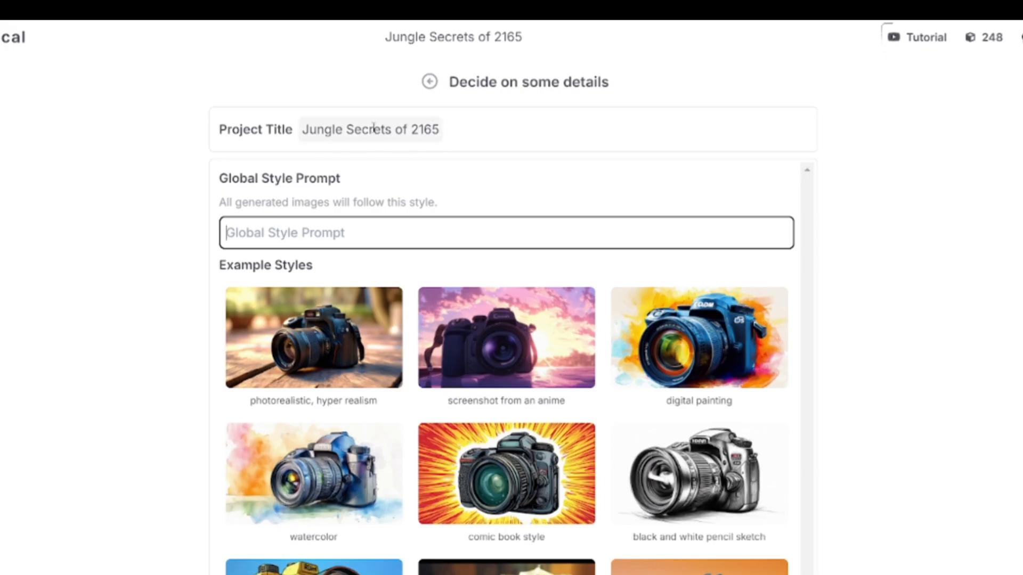
# - Set the global style to the photorealistic, hyper realism example
pyautogui.scroll(-3, 425, 267)
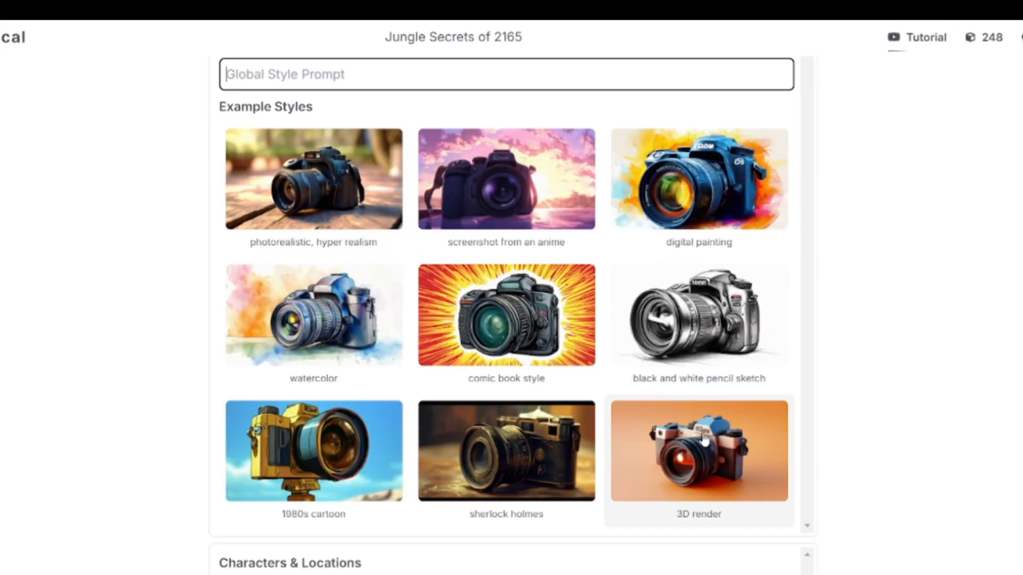
pyautogui.click(345, 197)
# - Examine the characters, locations and items, including the details of the astronaut character and the Mysterious Jungle location
pyautogui.scroll(-7, 392, 295)
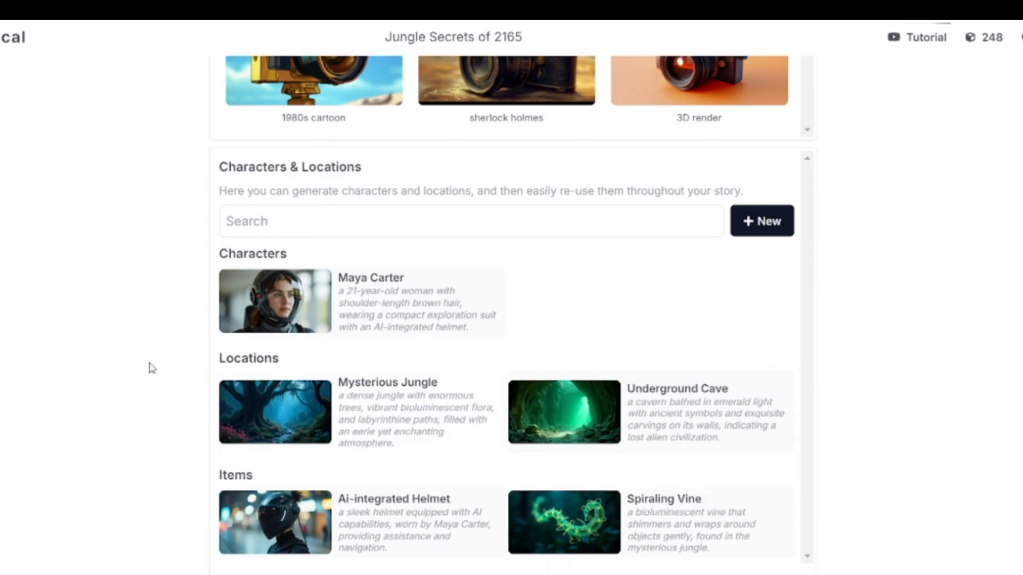
pyautogui.scroll(-3, 464, 272)
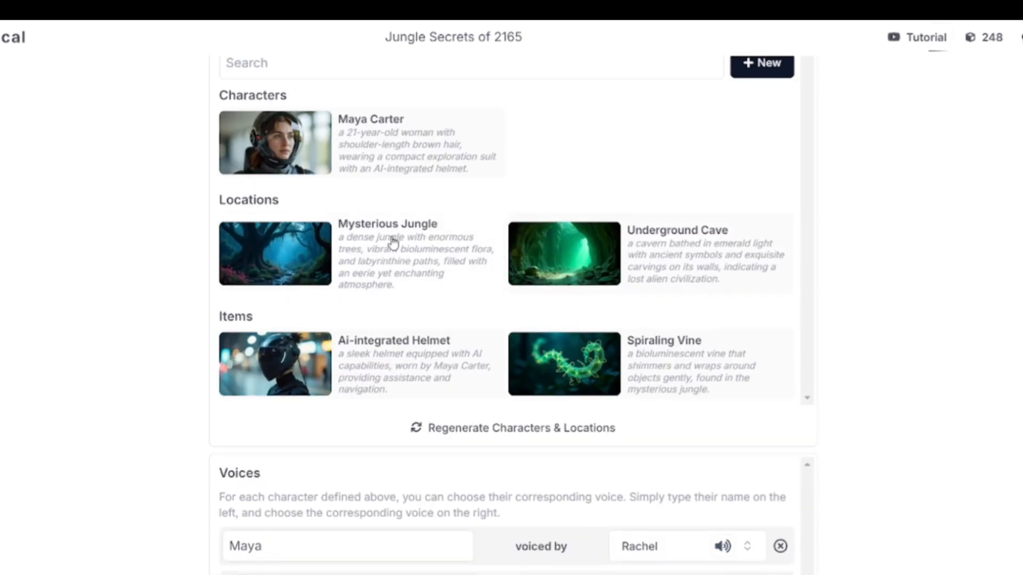
pyautogui.scroll(-1, 553, 385)
pyautogui.scroll(1, 551, 385)
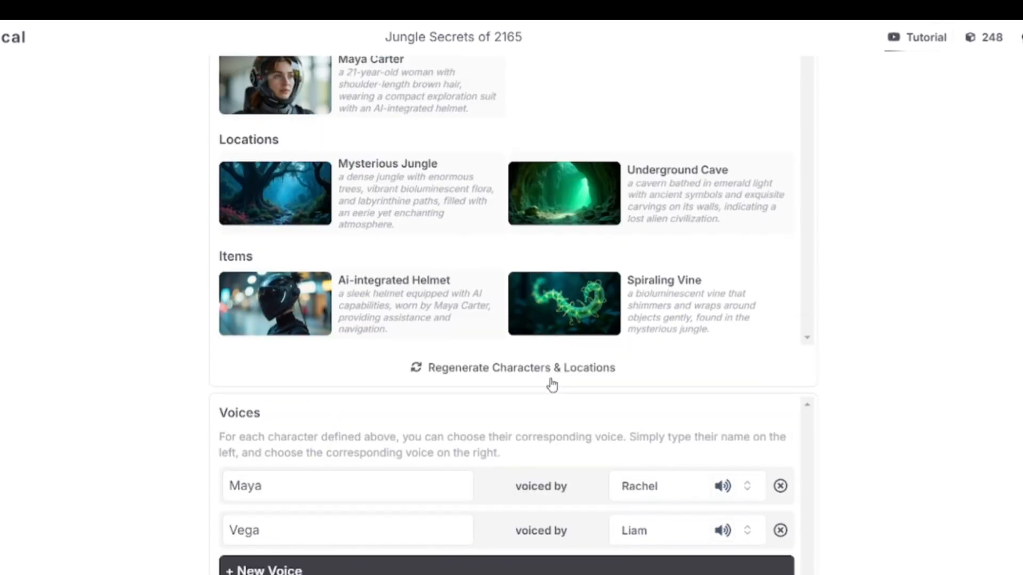
pyautogui.scroll(-1, 381, 386)
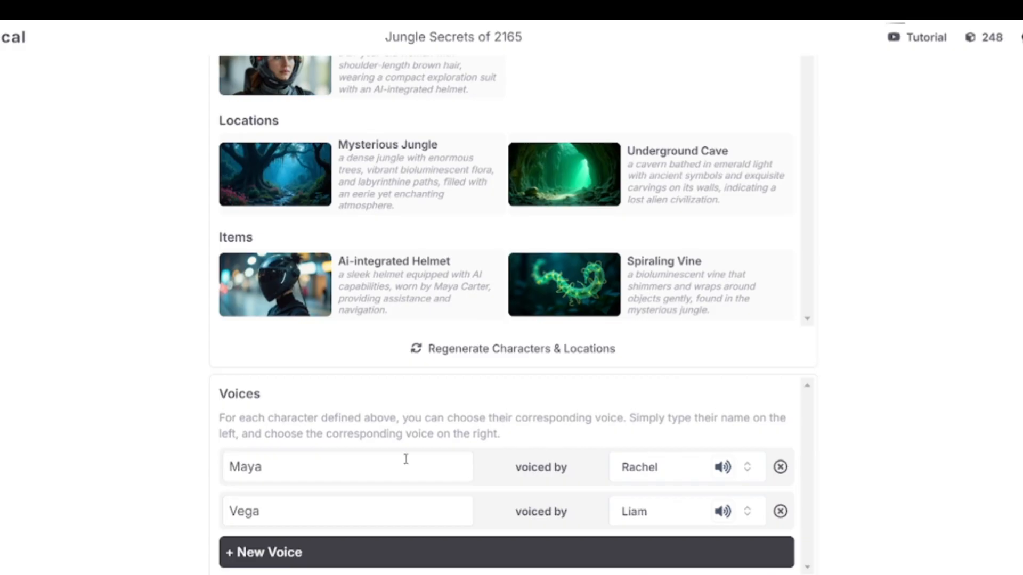
pyautogui.scroll(2, 395, 438)
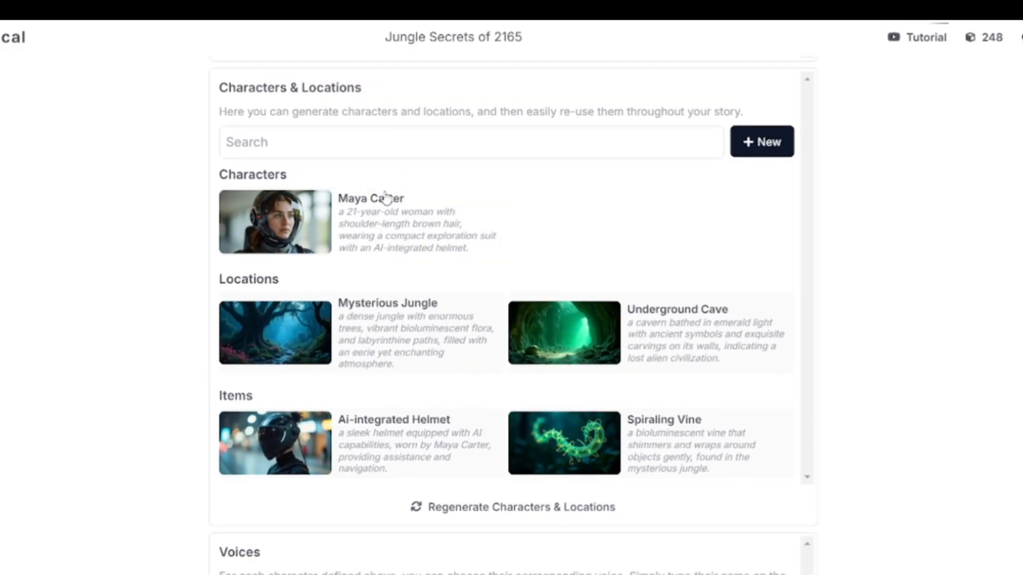
pyautogui.click(360, 215)
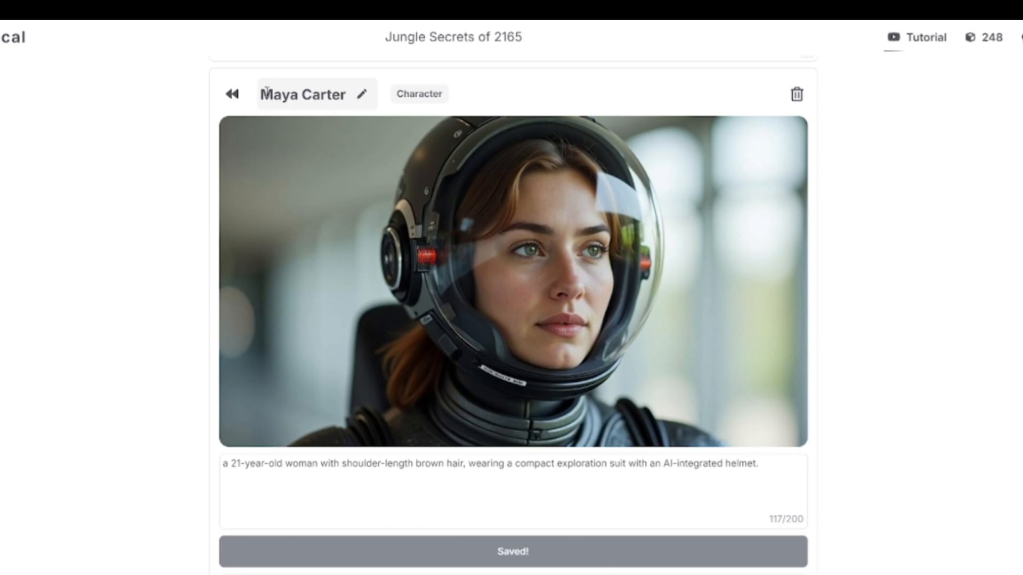
pyautogui.scroll(2, 477, 259)
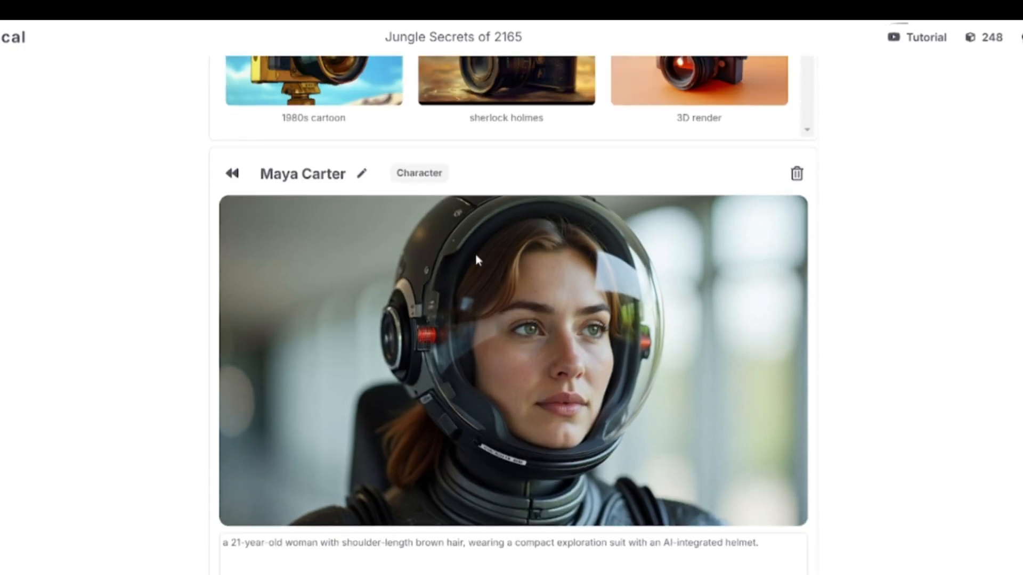
pyautogui.click(234, 173)
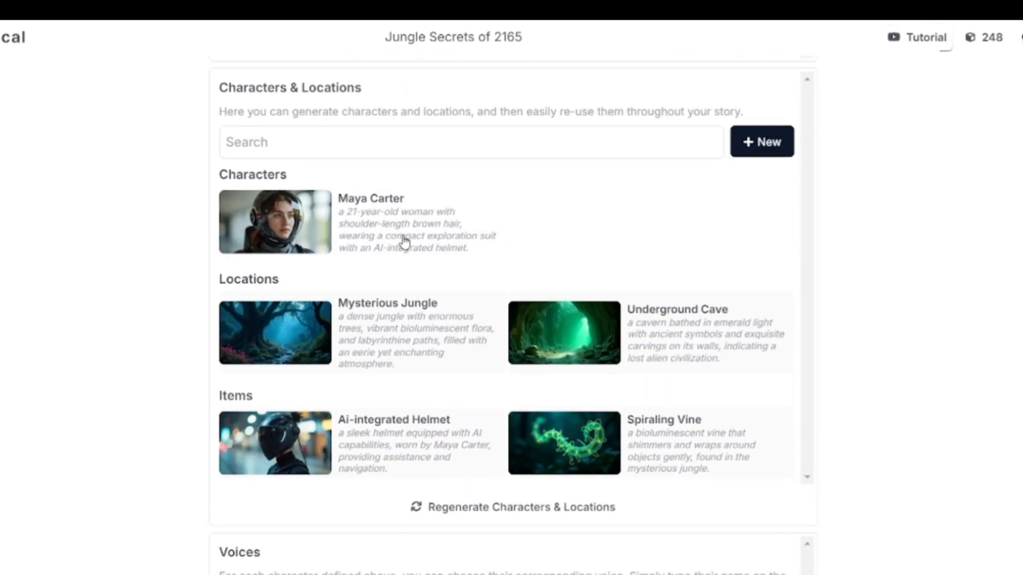
pyautogui.click(320, 344)
pyautogui.click(231, 94)
# - Examine the voices assigned to the characters and the alternatives available for the first character
pyautogui.scroll(-5, 516, 351)
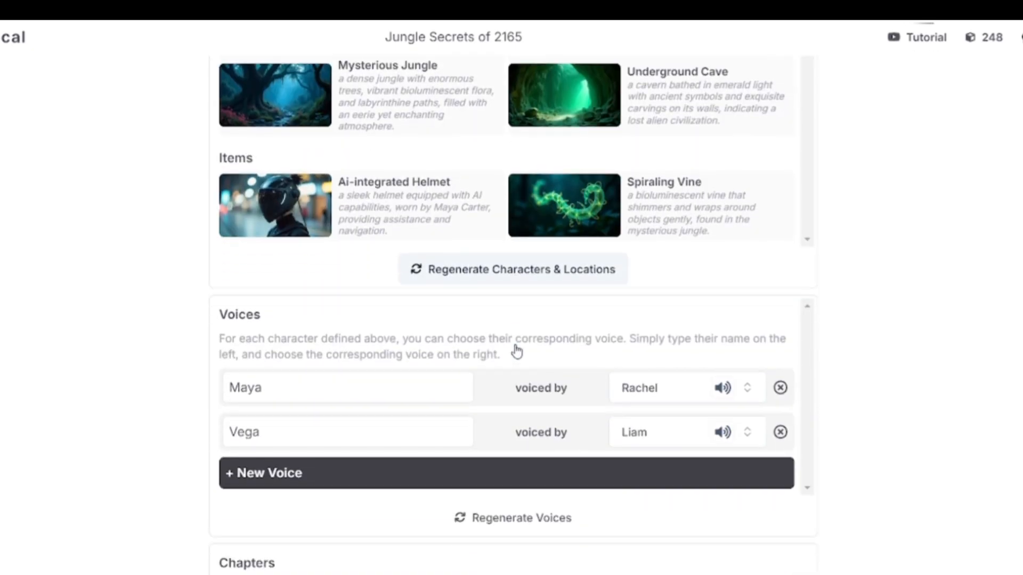
pyautogui.scroll(-2, 533, 341)
pyautogui.click(692, 311)
pyautogui.scroll(-4, 659, 447)
pyautogui.scroll(-4, 659, 445)
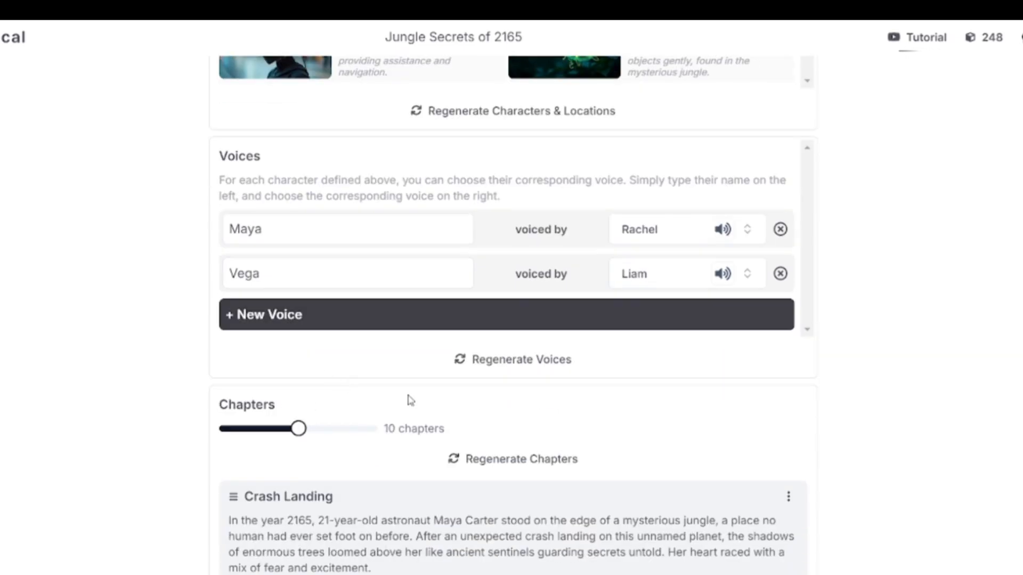
# - Review the list of chapters and create the project
pyautogui.scroll(-15, 411, 399)
pyautogui.scroll(12, 498, 407)
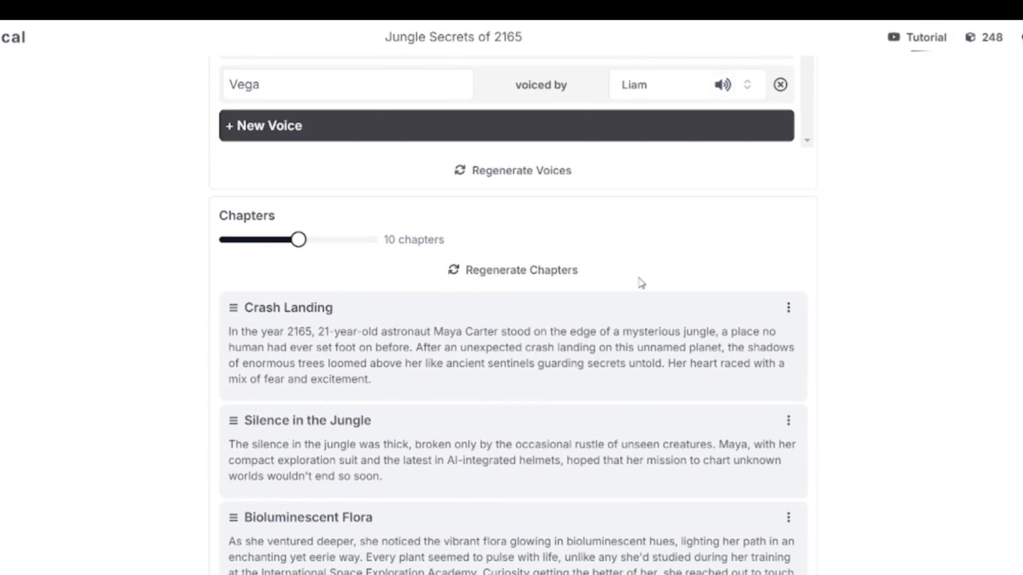
pyautogui.scroll(-10, 641, 283)
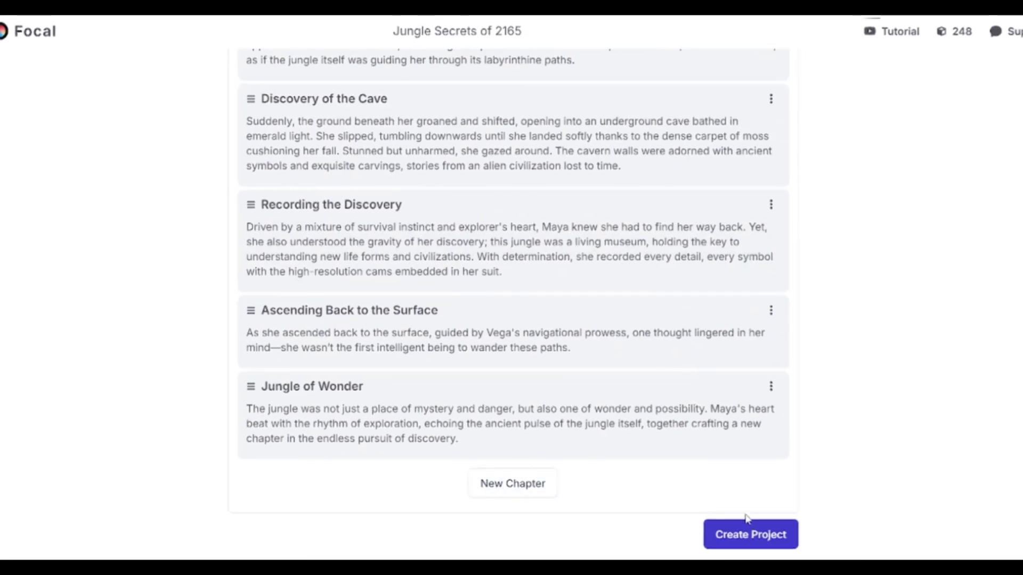
pyautogui.click(747, 539)
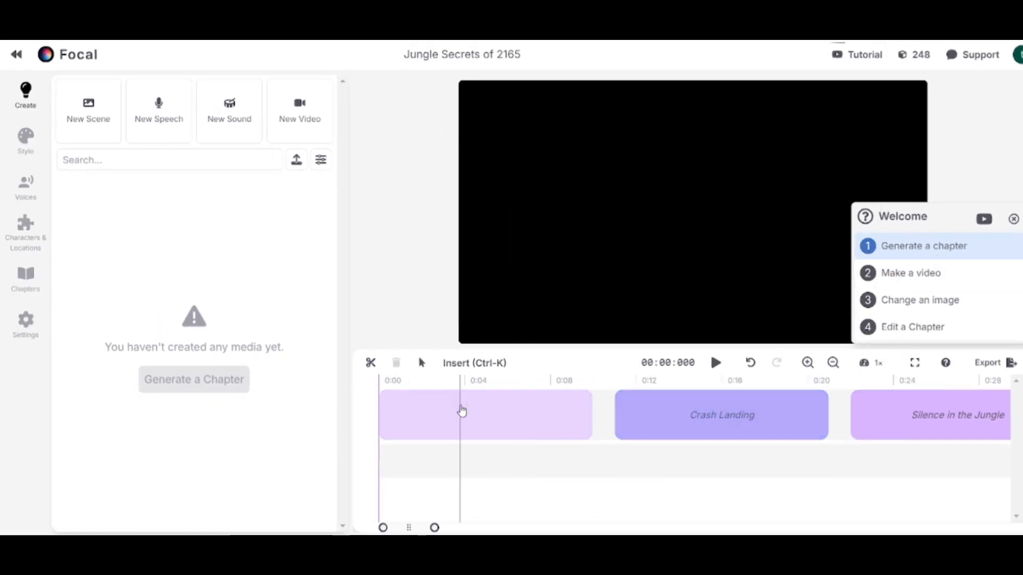
# - Delete the untitled first chapter from the timeline and close the gap before the Crash Landing chapter
pyautogui.click(461, 411)
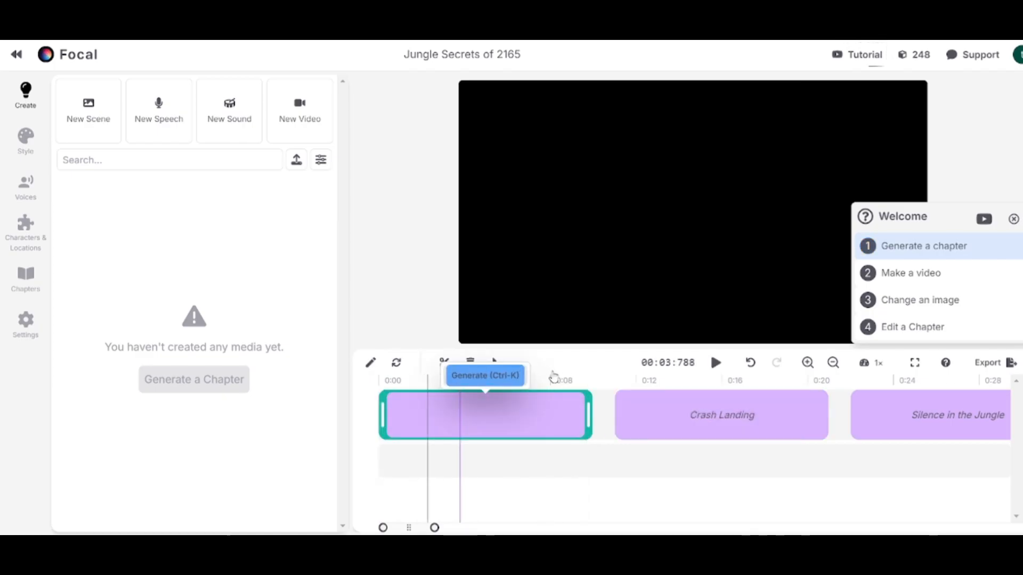
pyautogui.scroll(-5, 517, 426)
pyautogui.scroll(5, 527, 437)
pyautogui.scroll(-6, 516, 439)
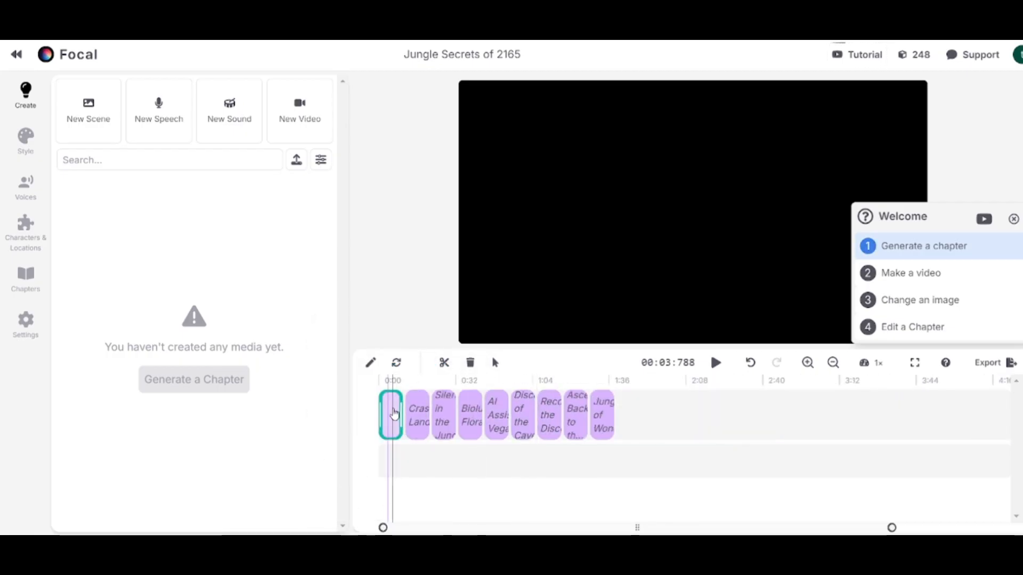
pyautogui.click(471, 362)
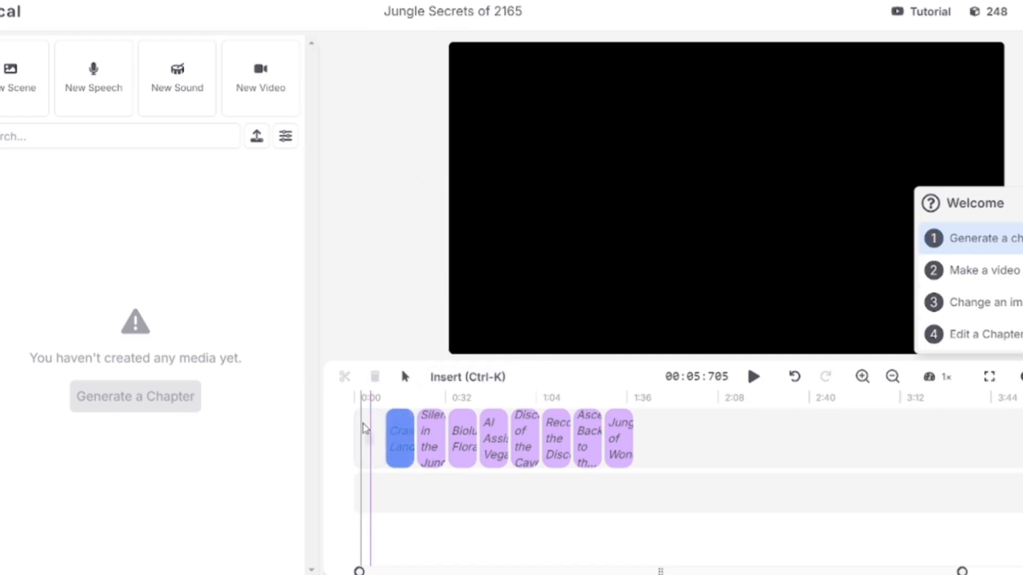
pyautogui.click(369, 439)
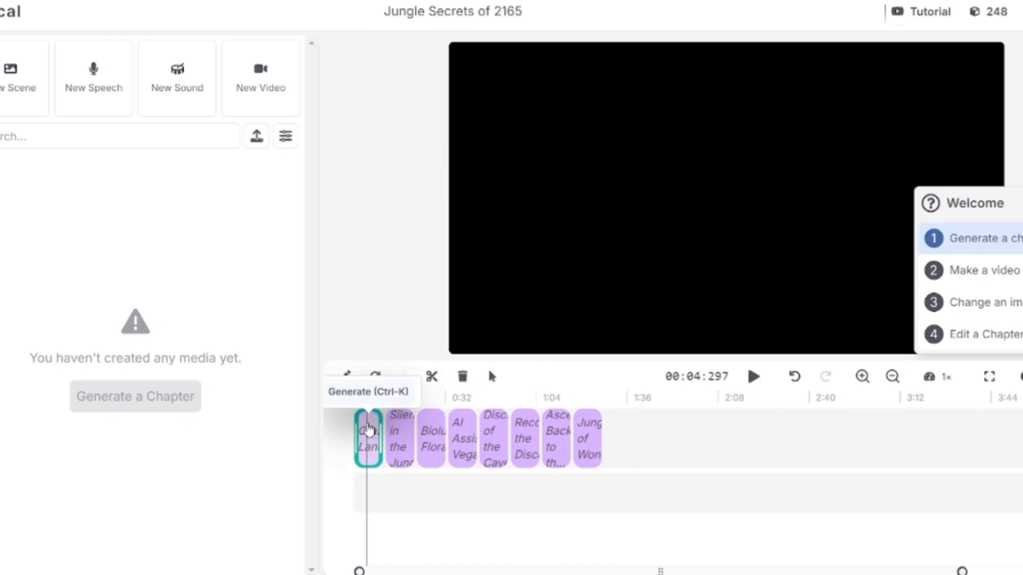
# - Generate the Crash Landing chapter adapted as-is, accept the result and dismiss the welcome checklist
pyautogui.click(377, 388)
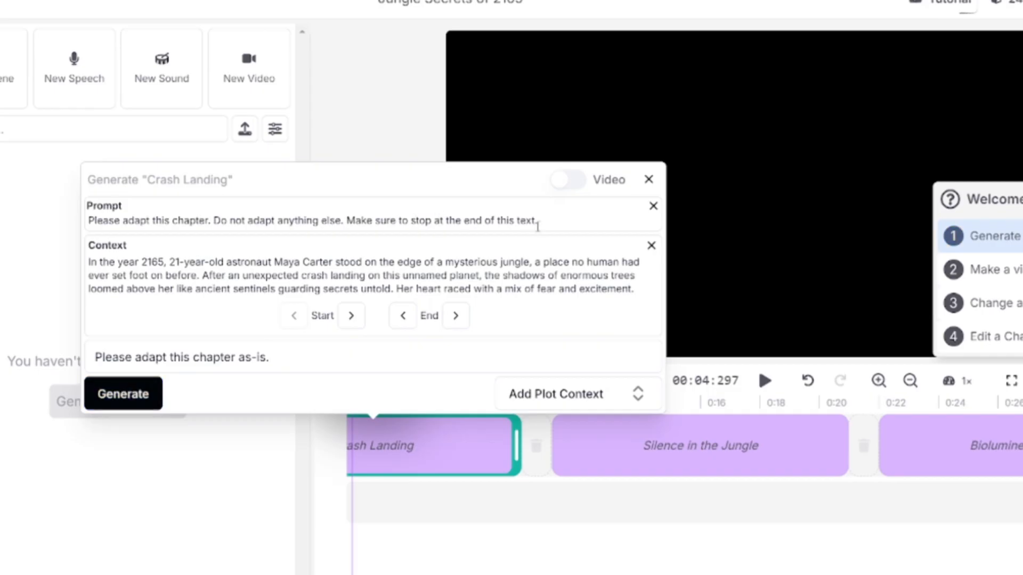
pyautogui.click(122, 394)
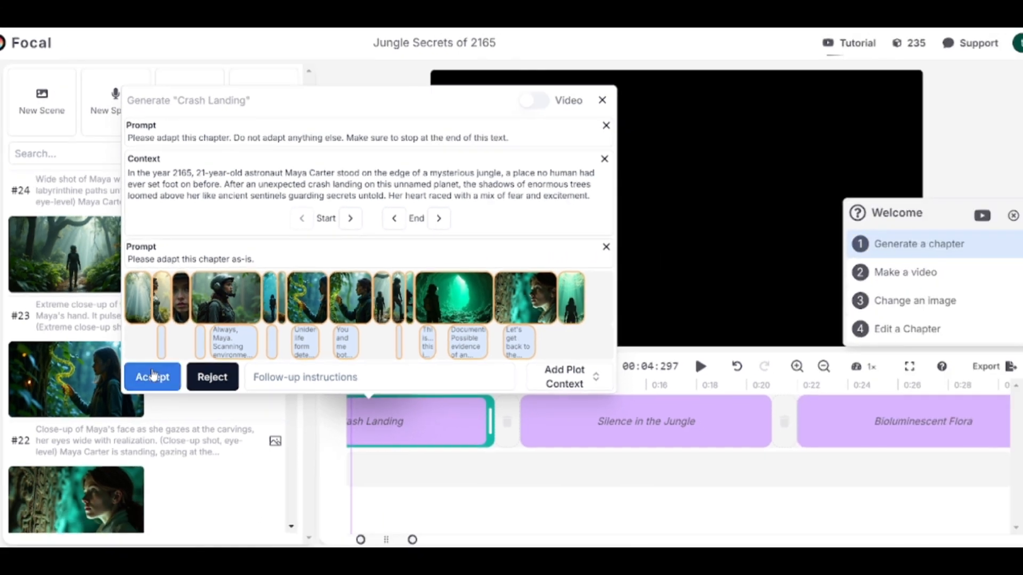
pyautogui.click(171, 384)
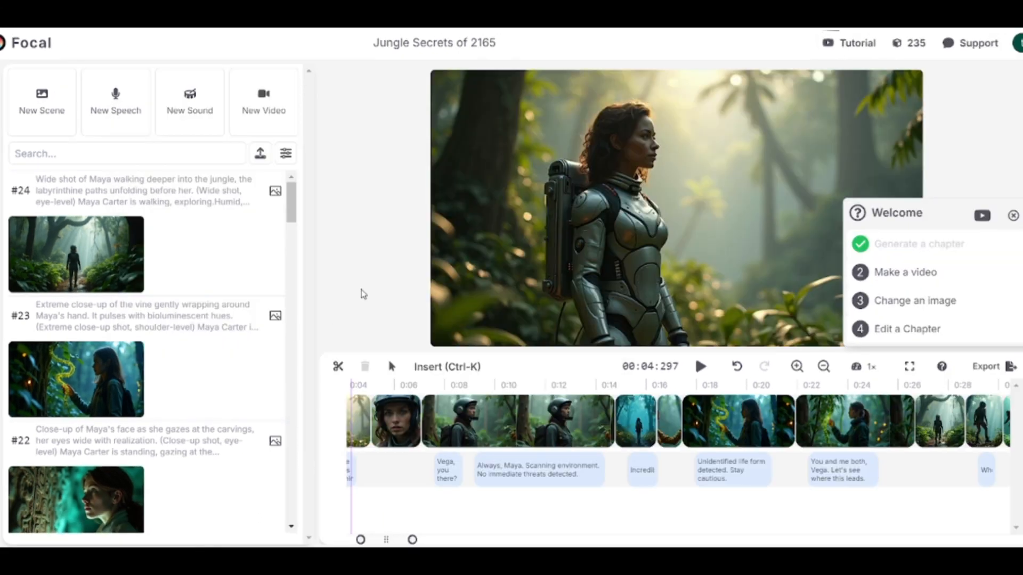
pyautogui.click(1014, 216)
# - Generate the Silence in the Jungle chapter adapted as-is from its timeline placeholder and accept the resulting scenes
pyautogui.click(502, 425)
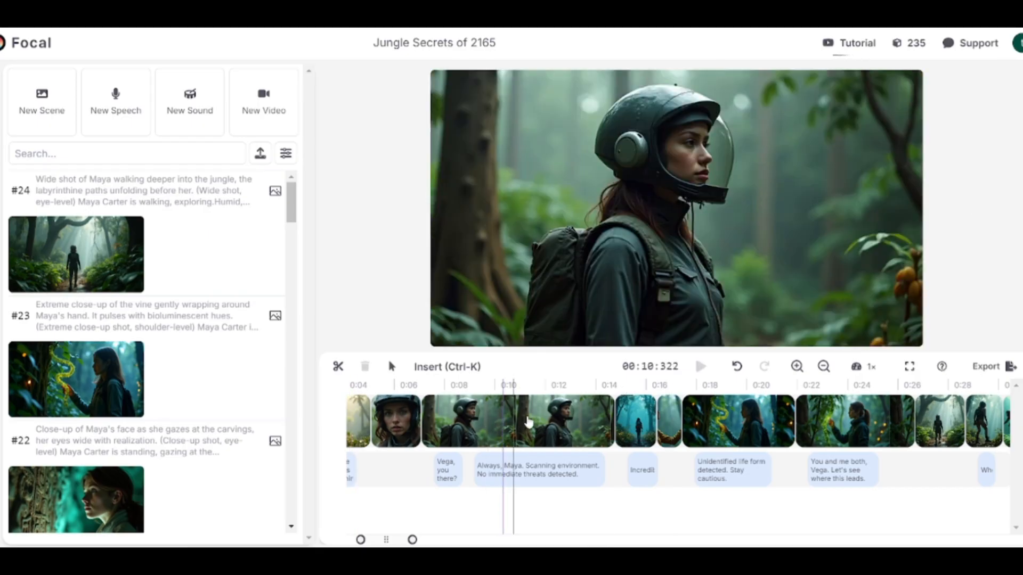
pyautogui.scroll(-5, 628, 426)
pyautogui.click(354, 422)
pyautogui.click(744, 423)
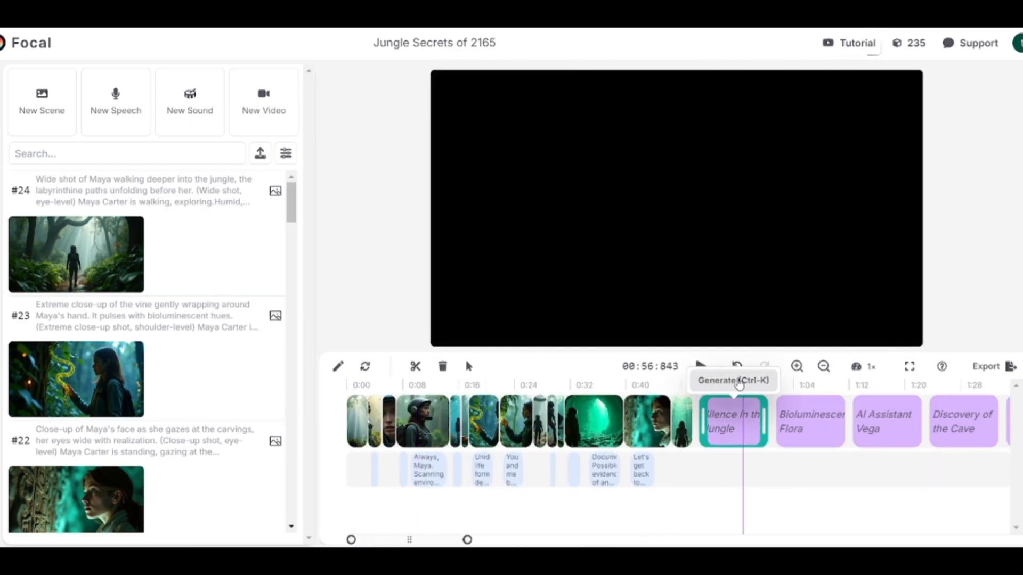
pyautogui.click(745, 424)
pyautogui.click(522, 377)
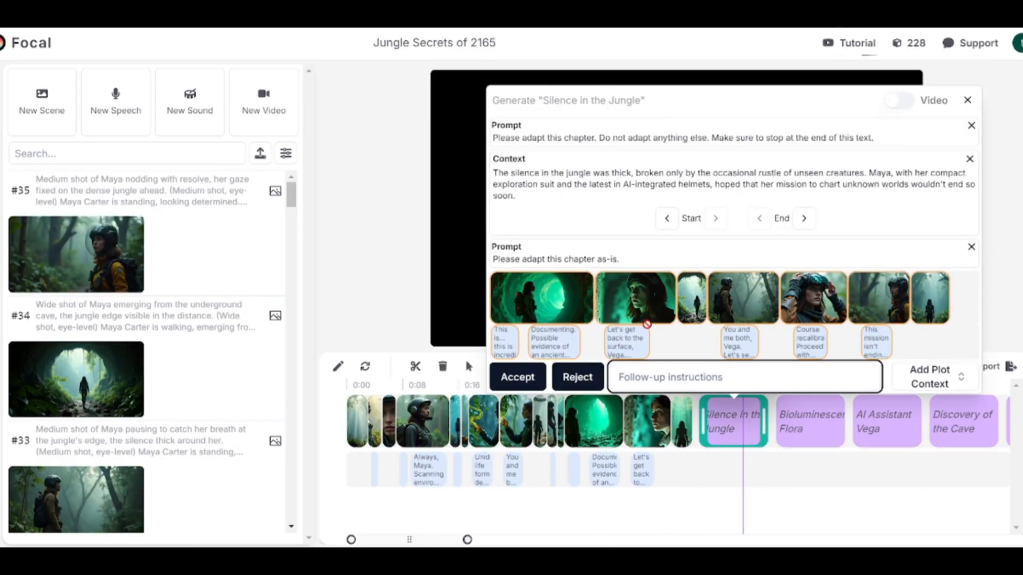
pyautogui.click(511, 376)
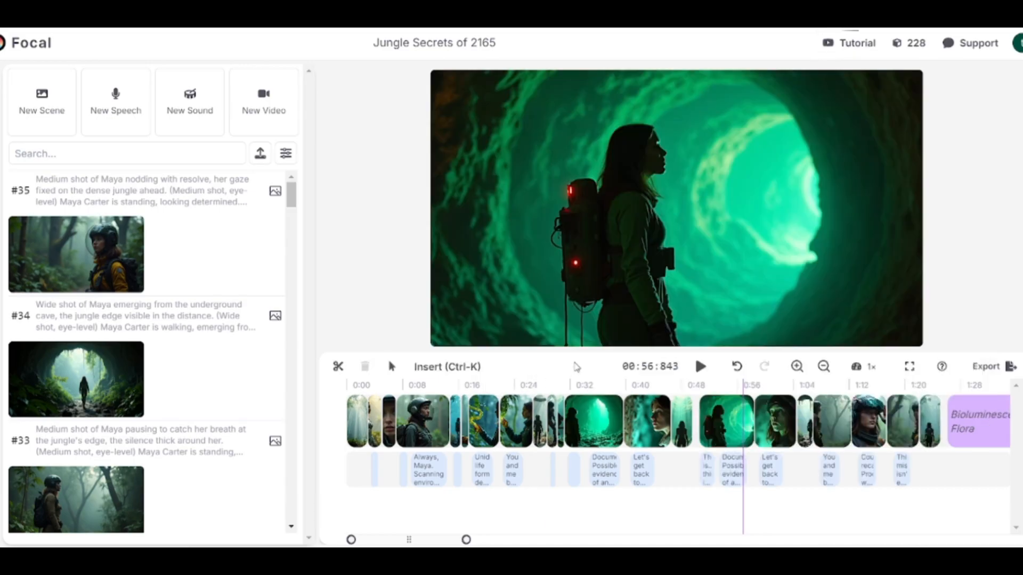
# - Regenerate the image of the AI-integrated helmet scene near the start of the timeline and open the scene's details
pyautogui.click(774, 421)
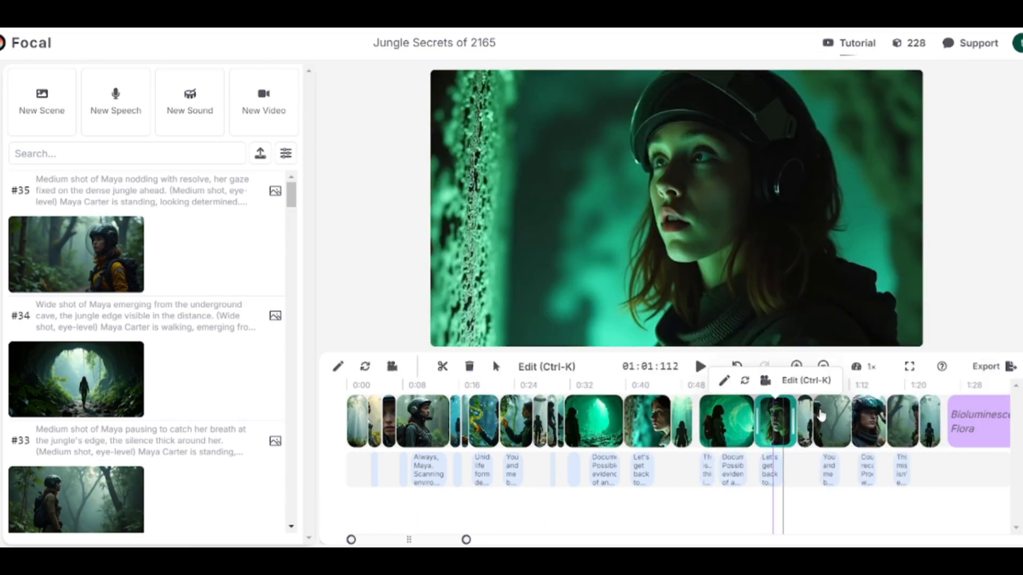
pyautogui.click(869, 421)
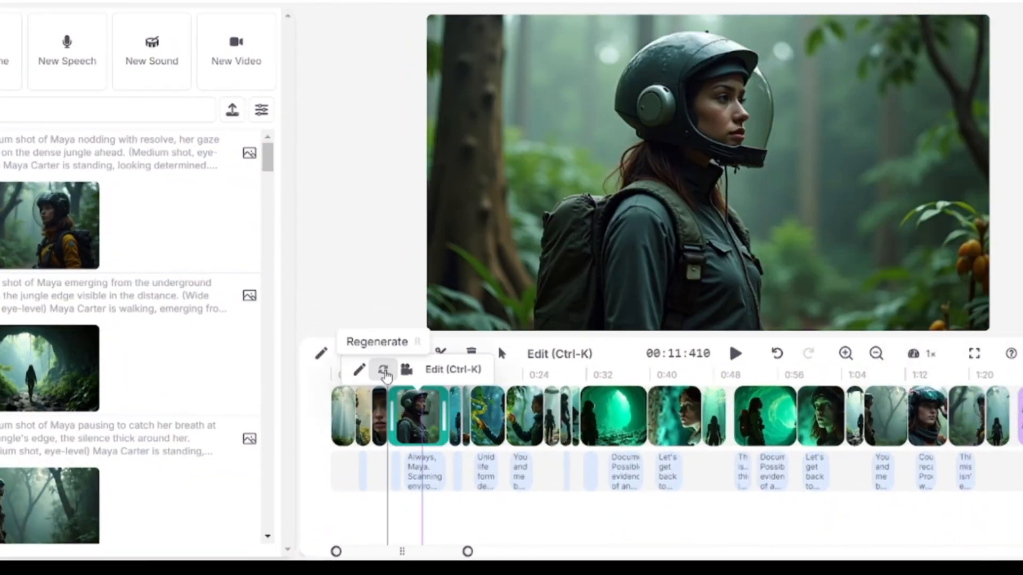
pyautogui.click(384, 372)
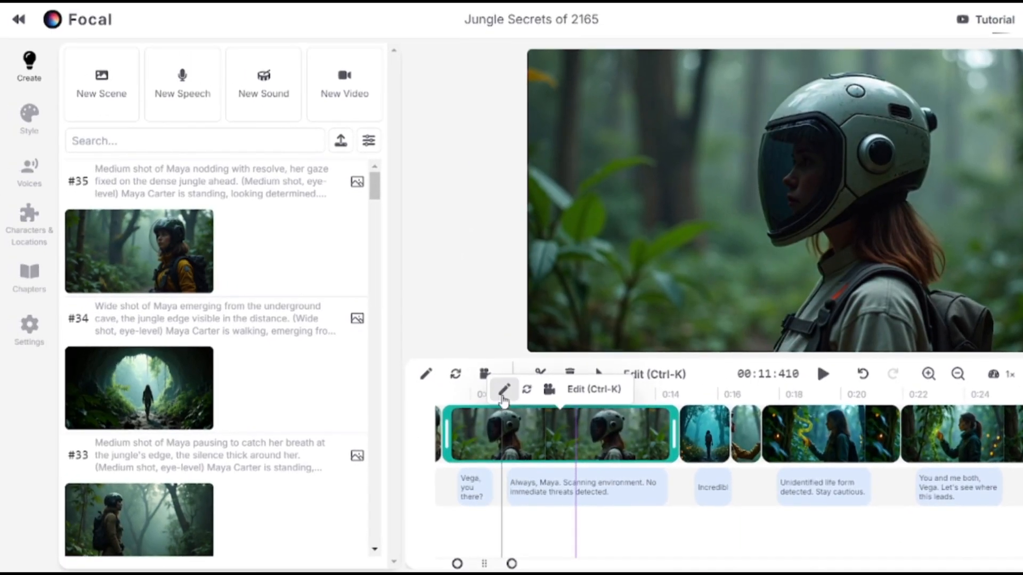
pyautogui.click(429, 375)
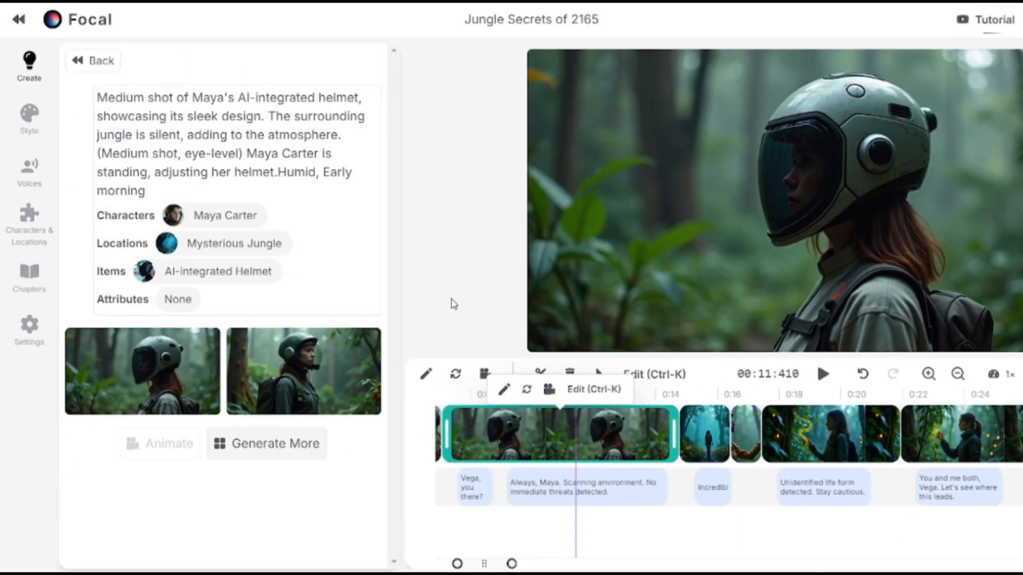
pyautogui.scroll(-10, 603, 491)
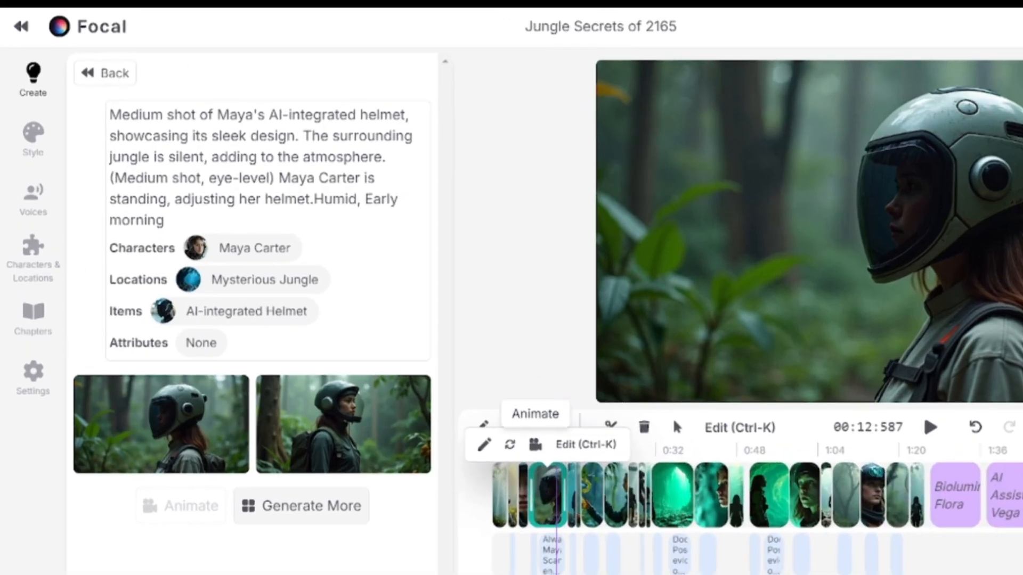
# - Examine the image models offered for a new scene and the duration setting for a new sound effect
pyautogui.click(36, 85)
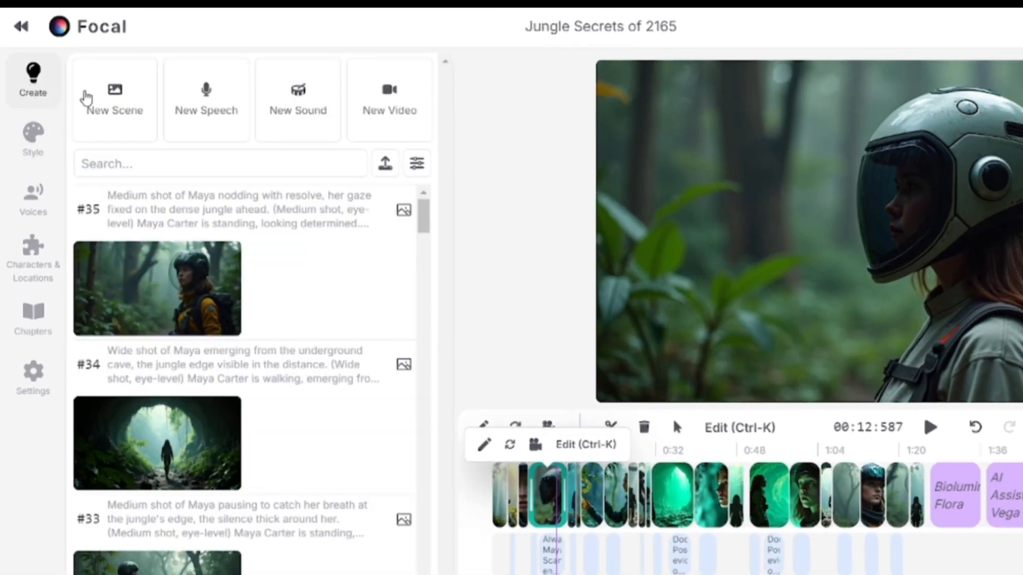
pyautogui.click(109, 74)
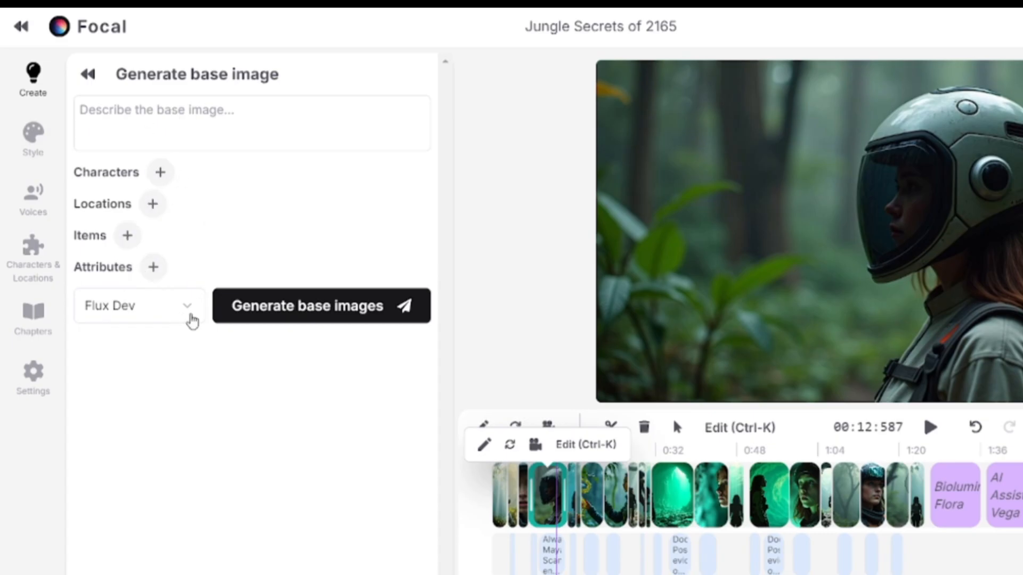
pyautogui.click(191, 318)
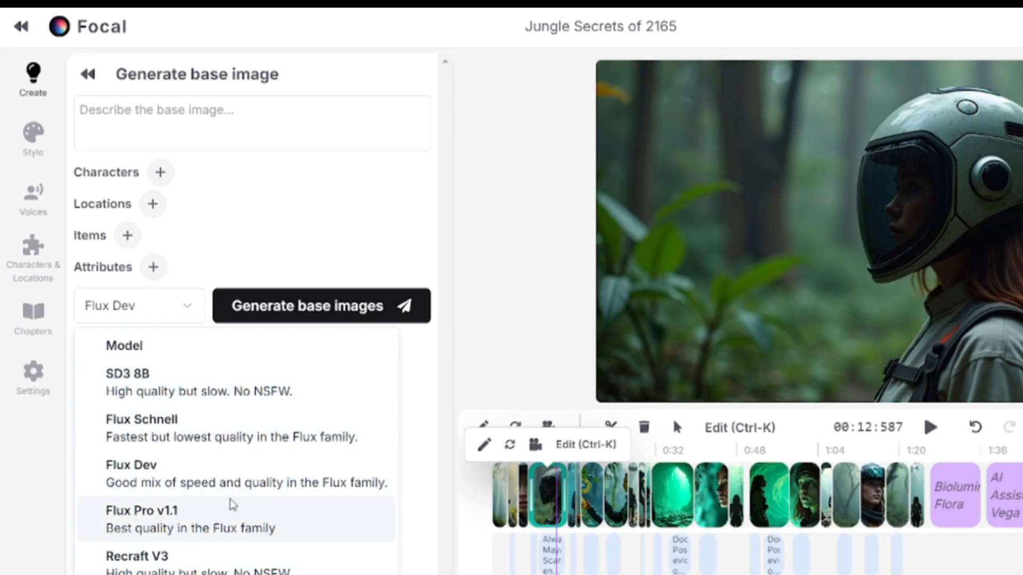
pyautogui.click(88, 75)
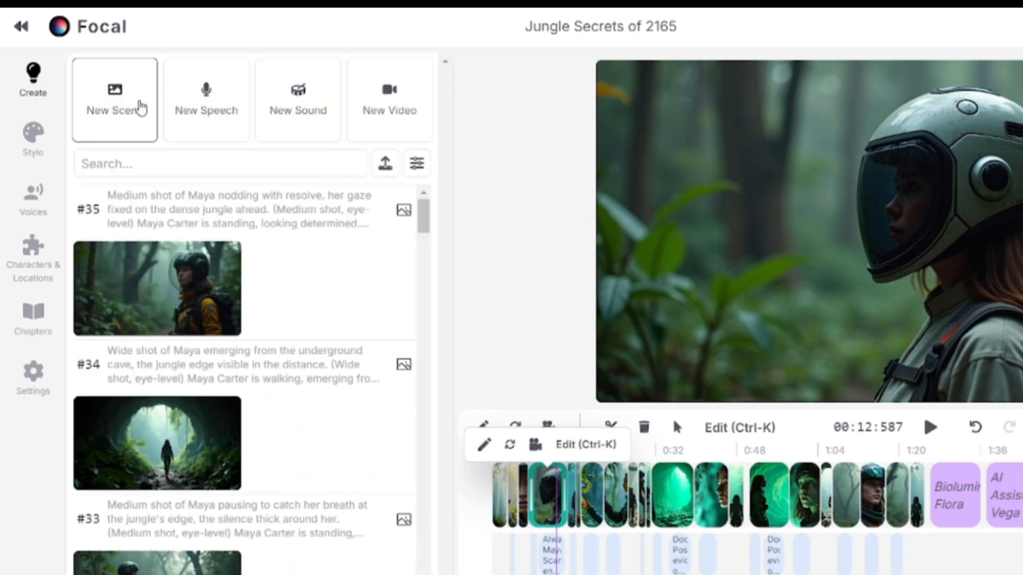
pyautogui.click(296, 108)
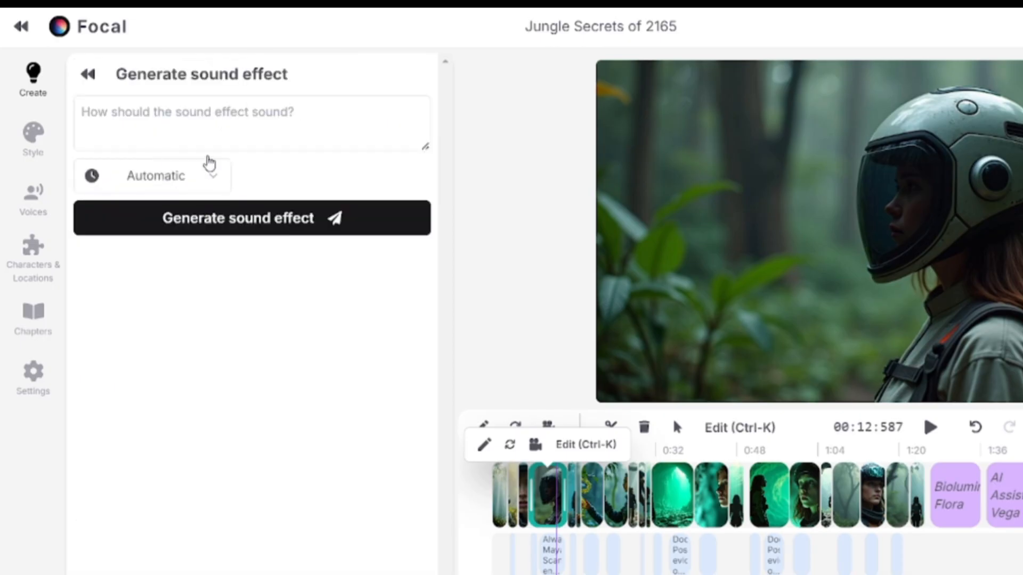
pyautogui.click(159, 175)
pyautogui.click(159, 174)
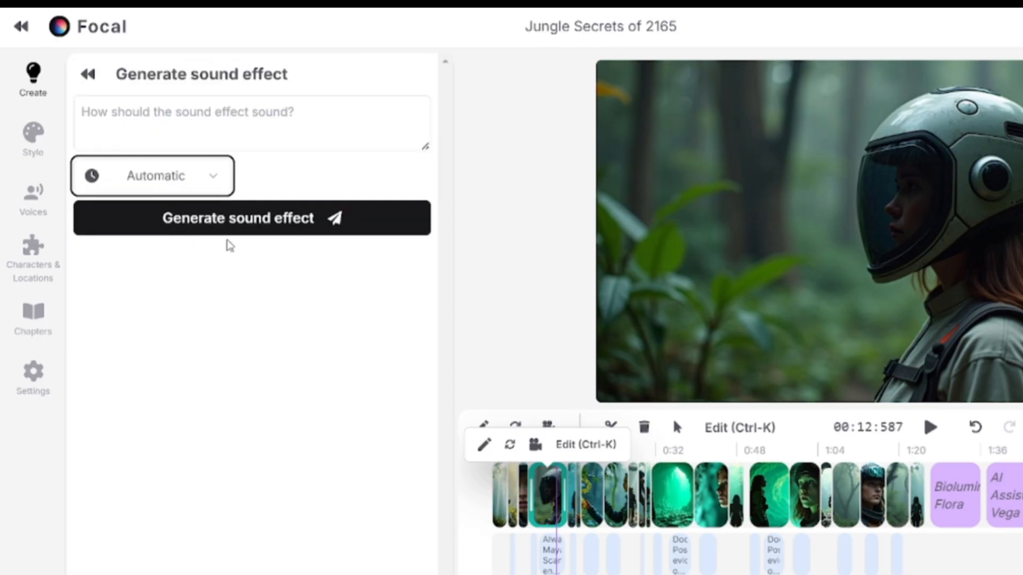
# - Upload the portrait of the pink-haired astronaut to the project's media and view its animation options
pyautogui.click(88, 75)
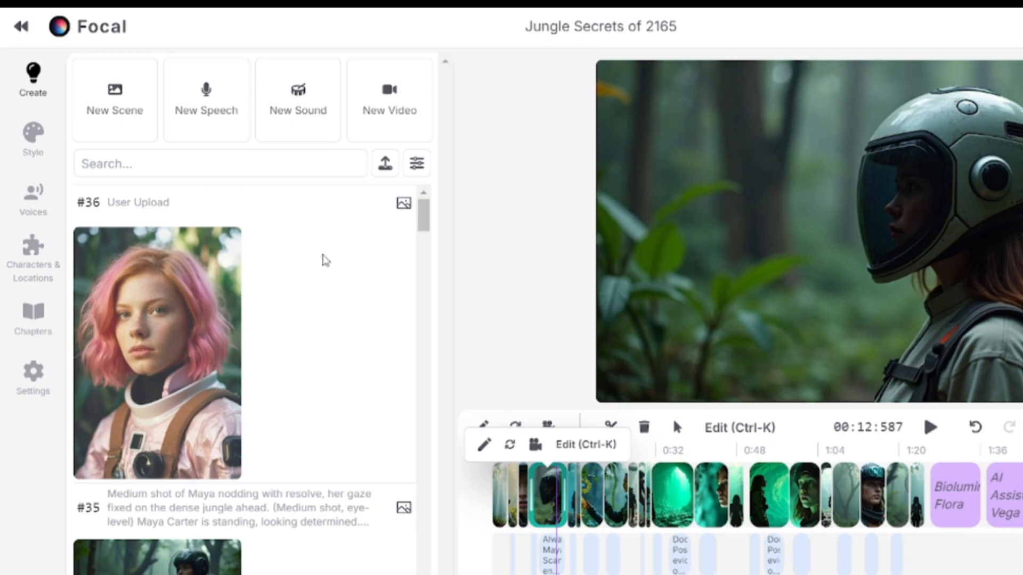
pyautogui.click(157, 373)
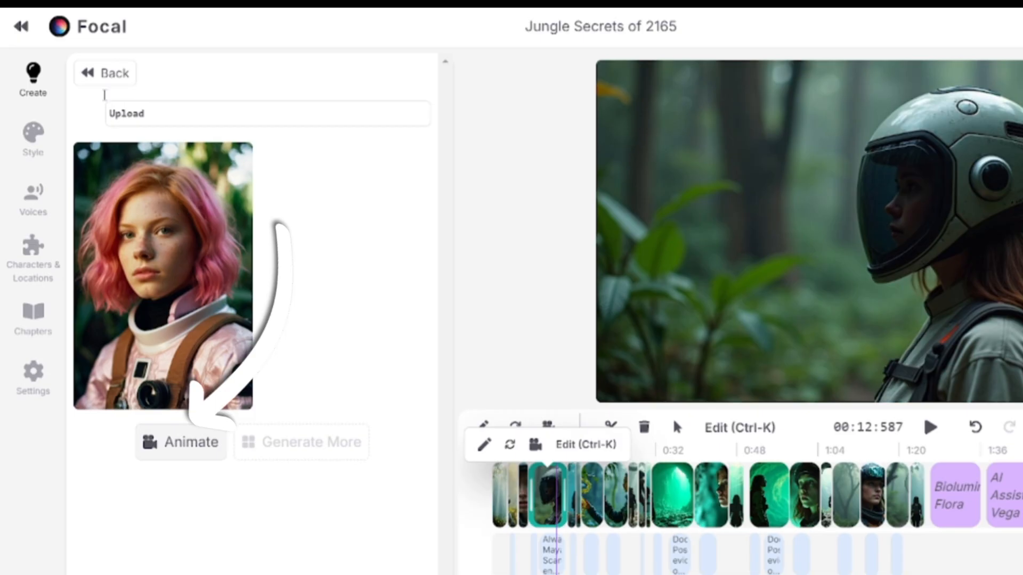
pyautogui.click(103, 73)
# - Review the project's global style prompt, character voices, characters, locations and items, and the chapter texts
pyautogui.click(34, 140)
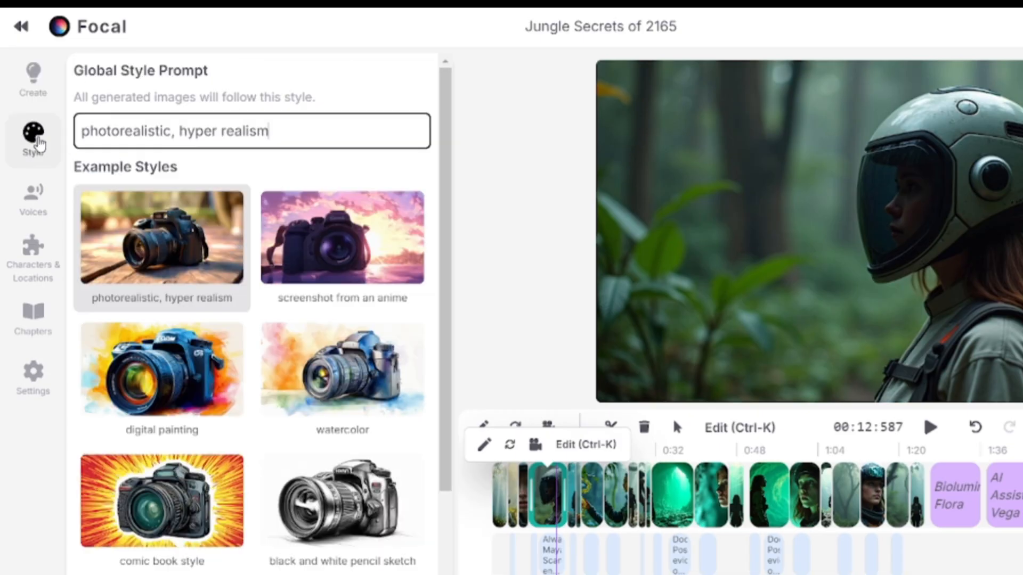
pyautogui.click(41, 202)
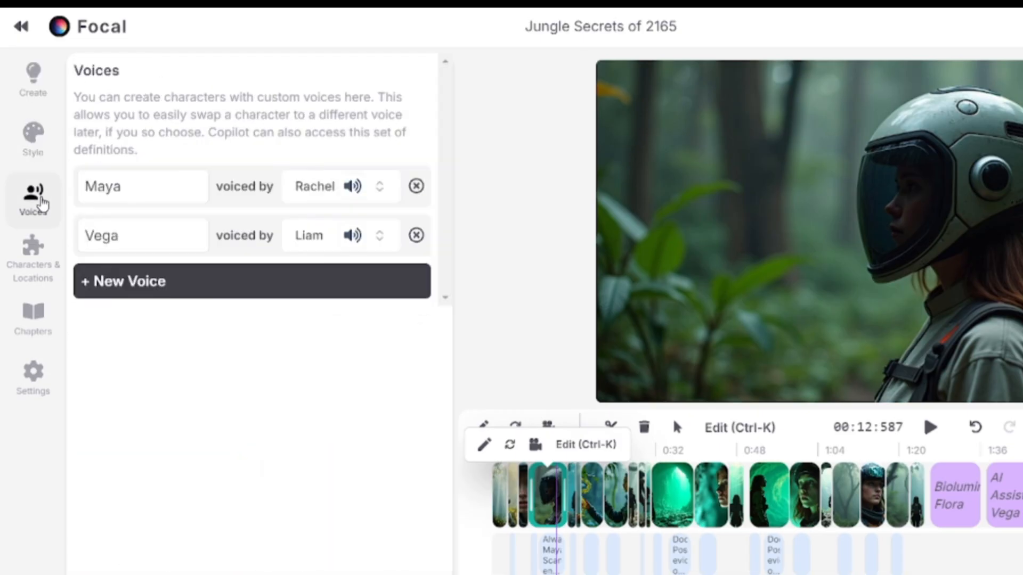
pyautogui.click(33, 250)
pyautogui.scroll(-5, 157, 436)
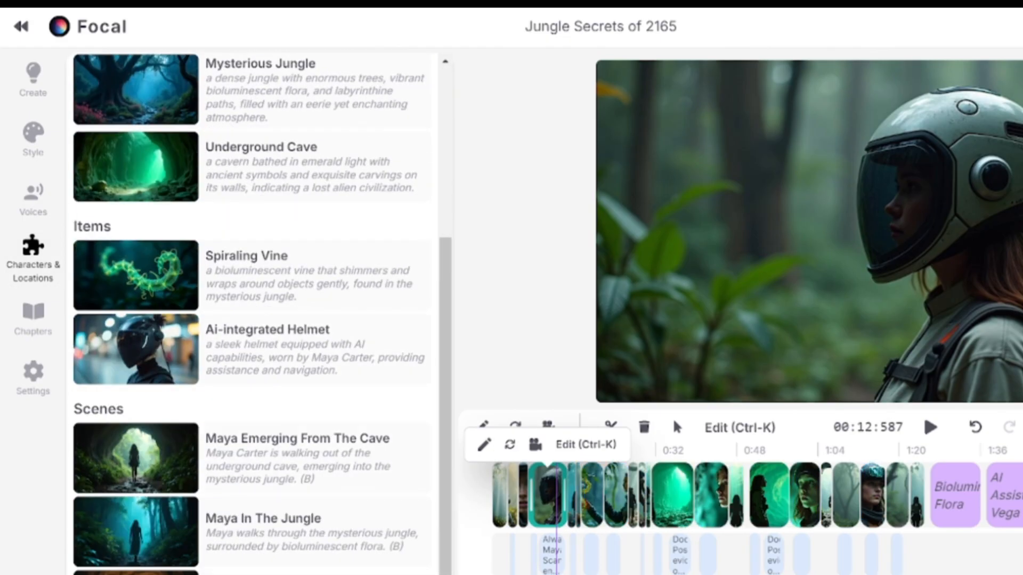
pyautogui.click(34, 317)
pyautogui.scroll(-12, 253, 320)
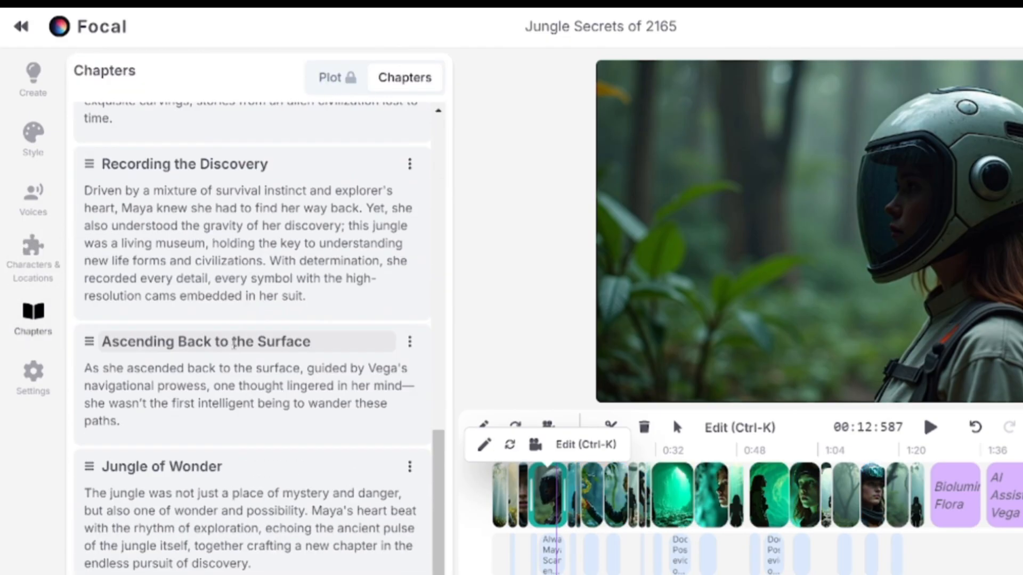
# - Check the image model choices in the global settings and set the video model to Runway
pyautogui.click(34, 376)
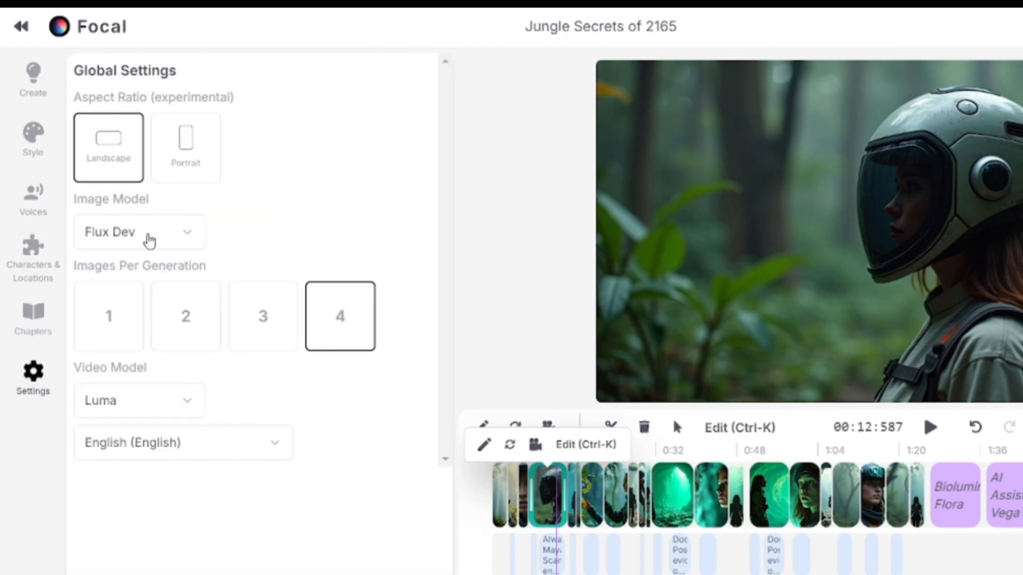
pyautogui.click(154, 235)
pyautogui.click(163, 236)
pyautogui.click(166, 399)
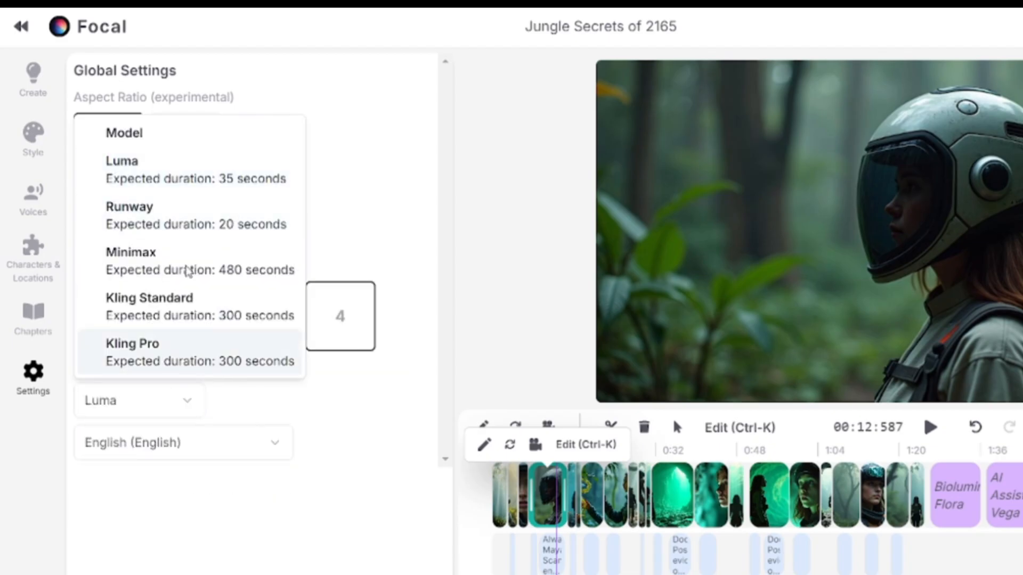
pyautogui.click(235, 216)
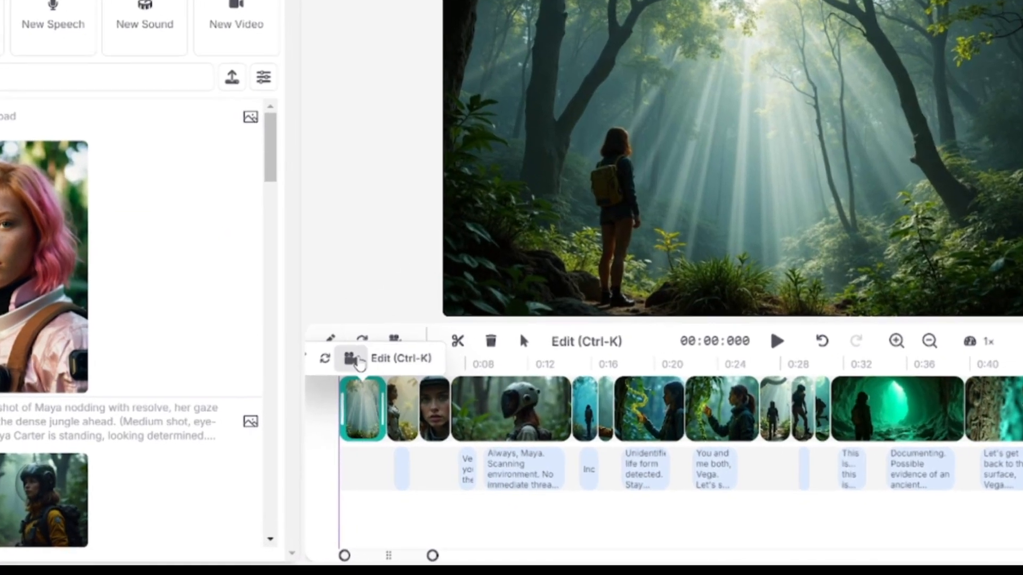
# - Regenerate the first timeline scene's image and animate it with "Leaves gently sway in the breeze."
pyautogui.click(372, 389)
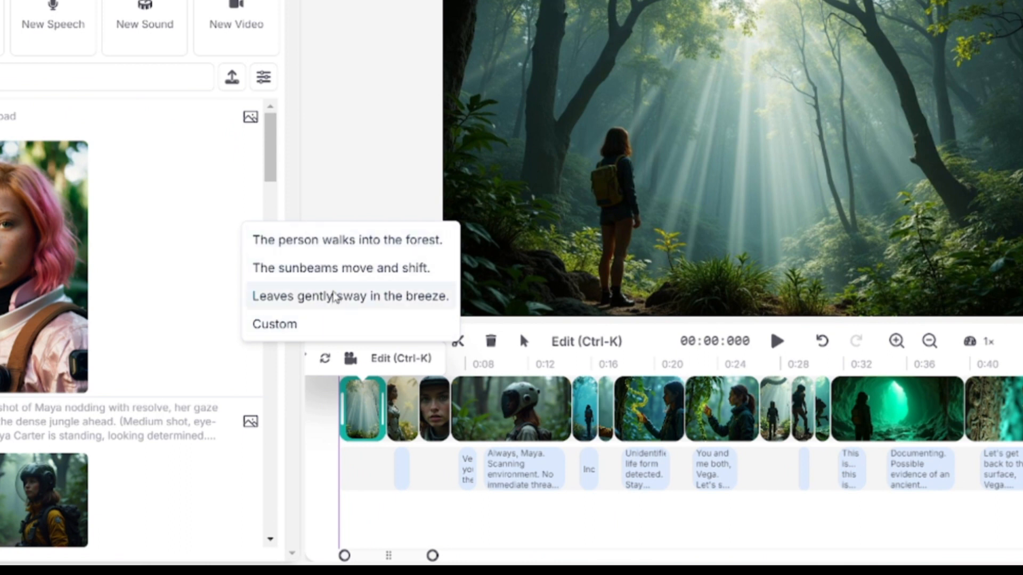
pyautogui.click(325, 359)
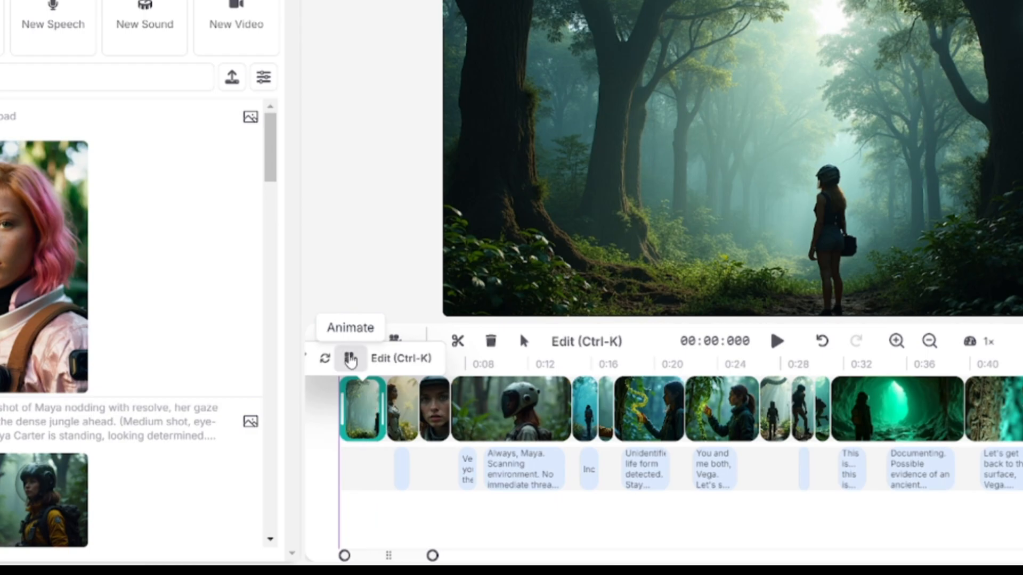
pyautogui.click(350, 358)
pyautogui.click(331, 301)
# - Animate the second timeline scene, the woman in the silver suit, with "The woman takes a step into the jungle."
pyautogui.click(402, 410)
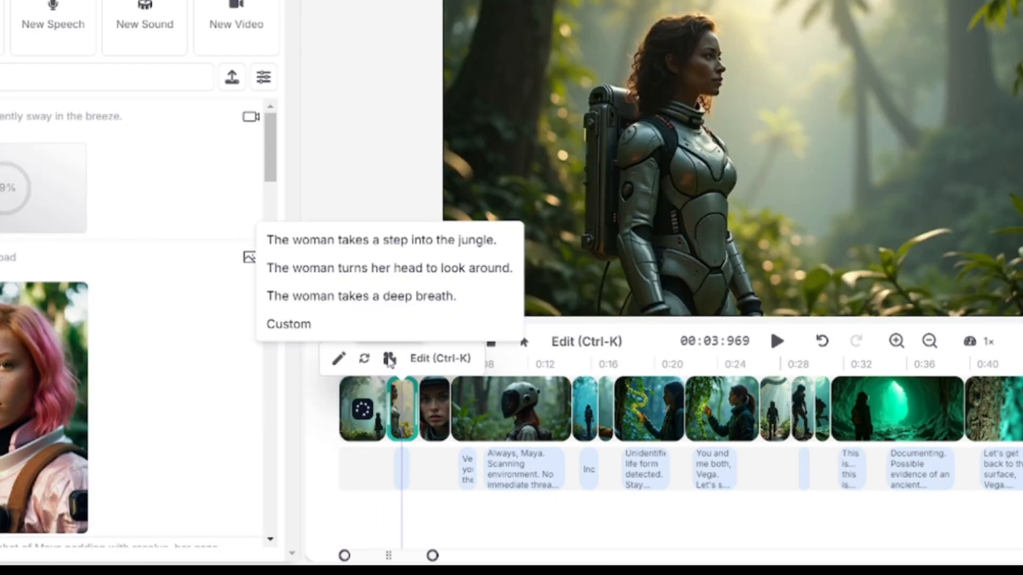
pyautogui.click(388, 358)
pyautogui.click(330, 242)
# - Animate the face close-up and the helmet profile scenes with the suggested slow head-nod and slow head-turn motions
pyautogui.click(426, 410)
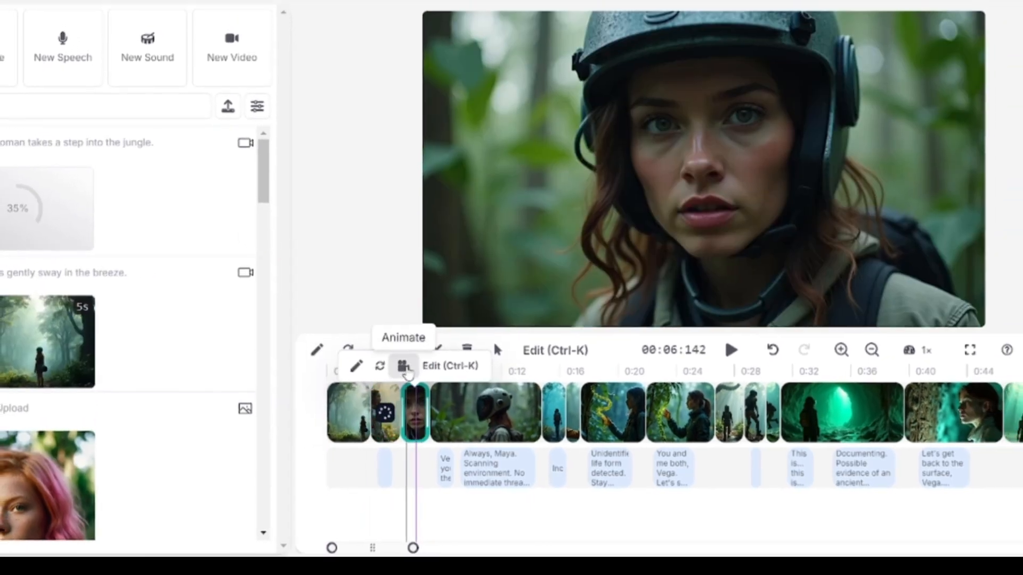
pyautogui.click(414, 361)
pyautogui.click(390, 316)
pyautogui.click(444, 410)
pyautogui.click(478, 367)
pyautogui.click(399, 287)
# - Animate the blue jungle path scene with plants glowing as she walks, and the adjacent scene with the vine wrapping around her hand
pyautogui.click(534, 414)
pyautogui.click(527, 373)
pyautogui.click(442, 297)
pyautogui.click(540, 415)
pyautogui.click(530, 373)
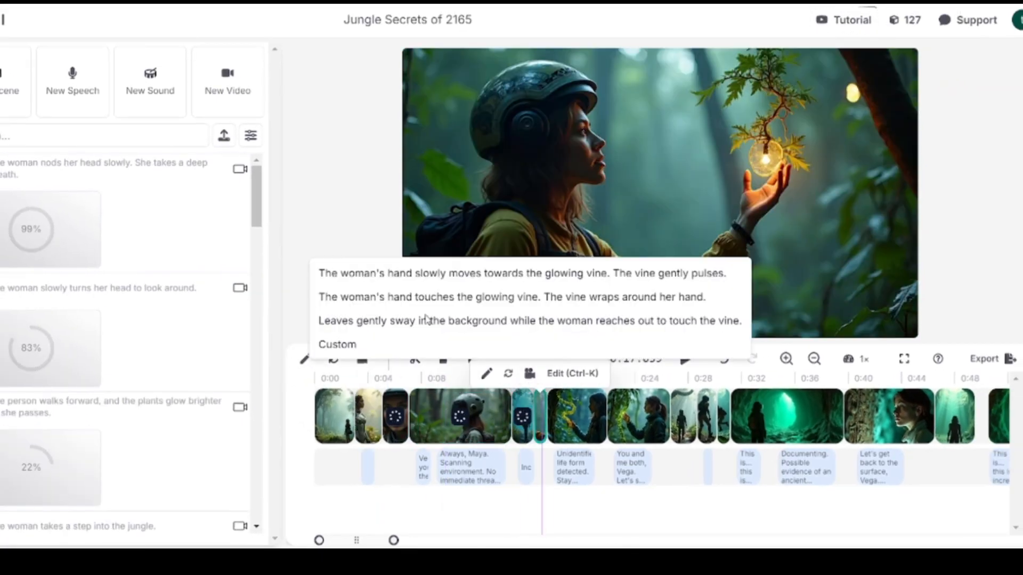
pyautogui.click(430, 297)
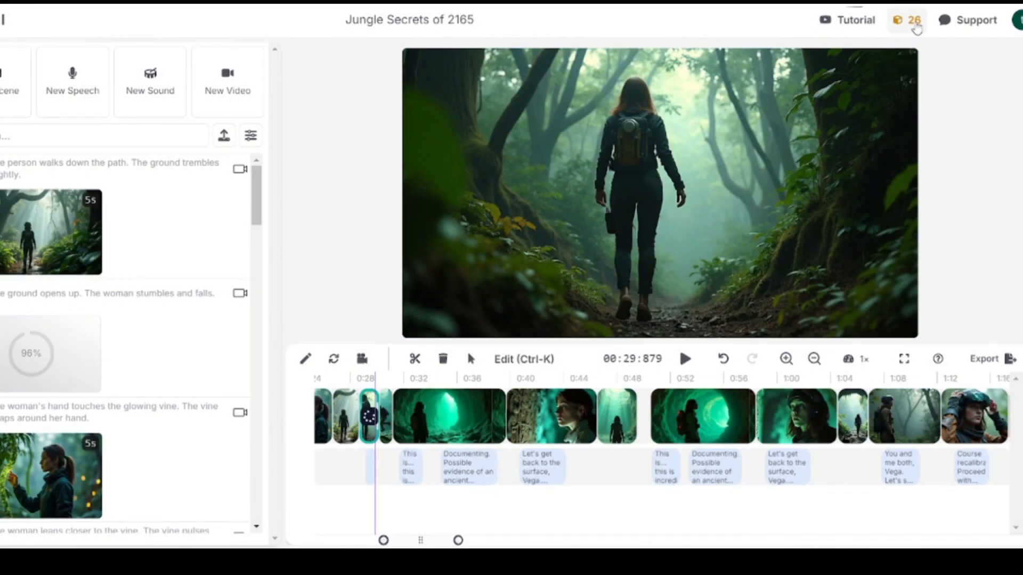
# - Check the remaining credits and their usage, and delete the unanimated scenes after about 0:29 from the timeline
pyautogui.click(916, 24)
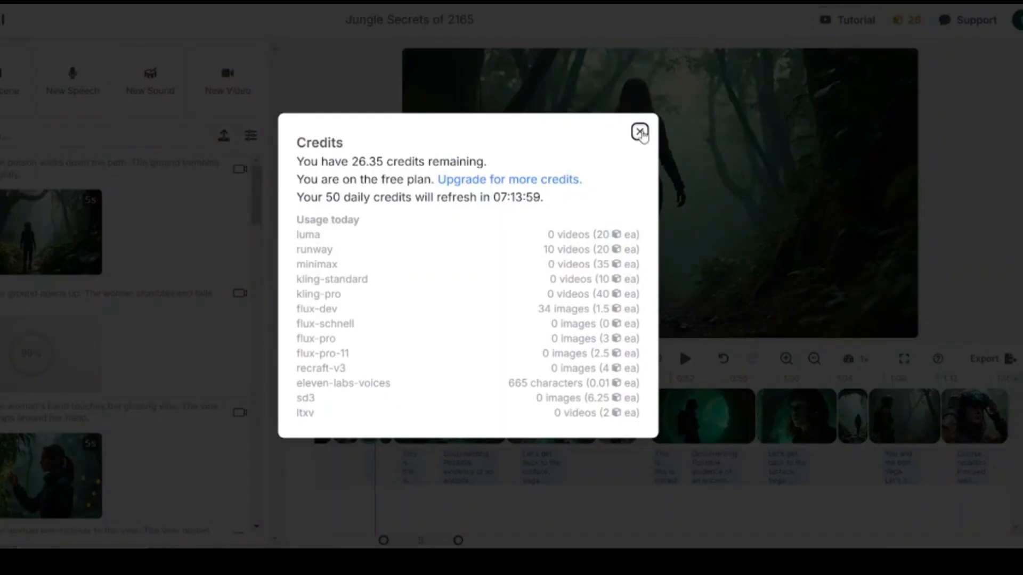
pyautogui.click(640, 132)
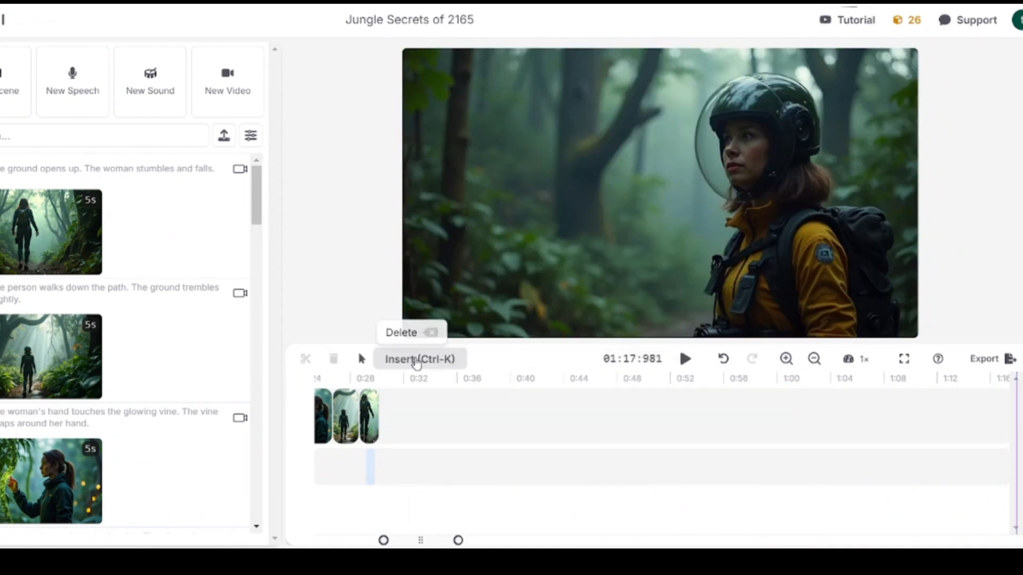
pyautogui.click(418, 359)
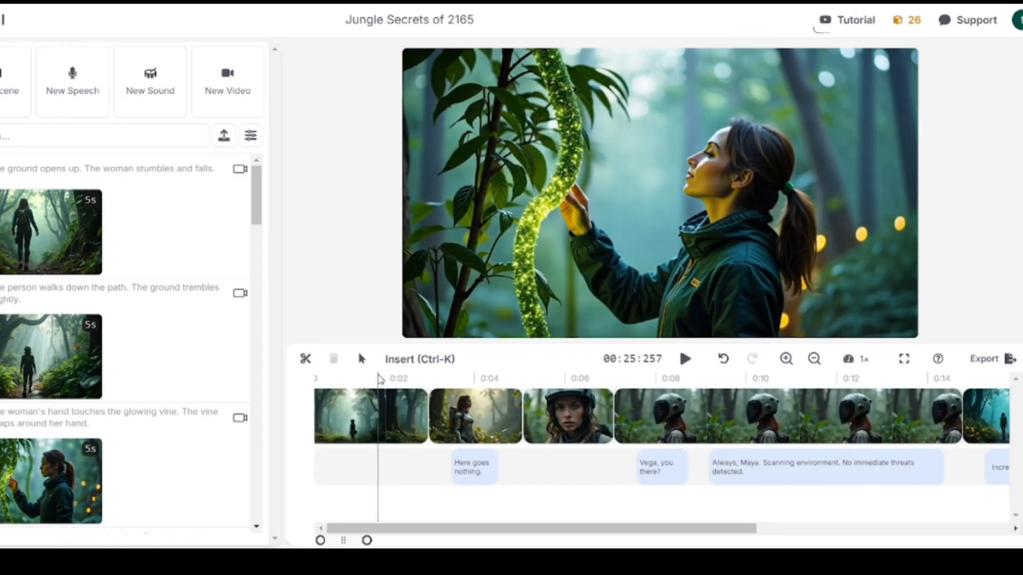
# - Lengthen the first video clip on the timeline to about 3 seconds
pyautogui.click(377, 424)
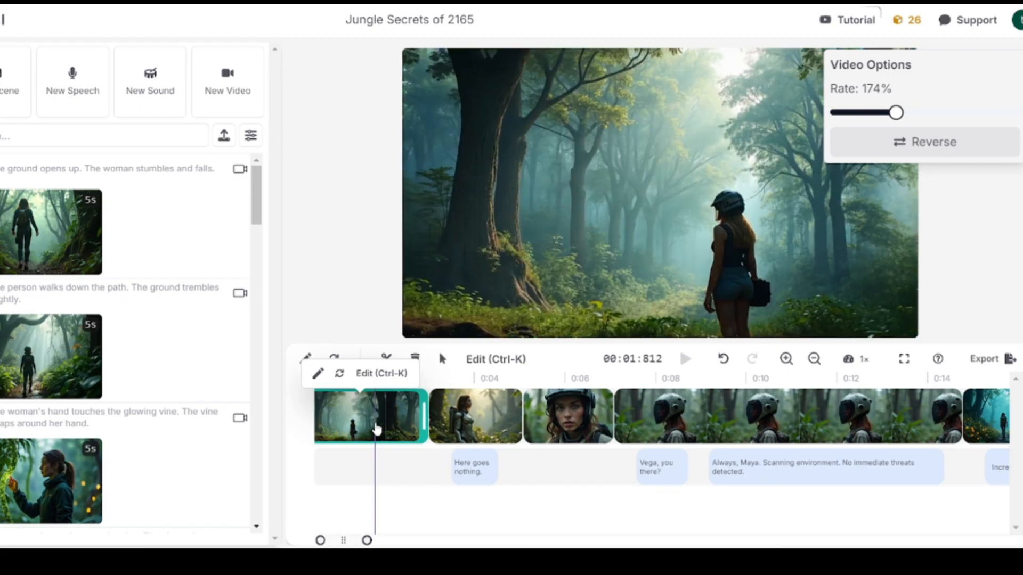
pyautogui.moveTo(425, 415); pyautogui.dragTo(471, 418)
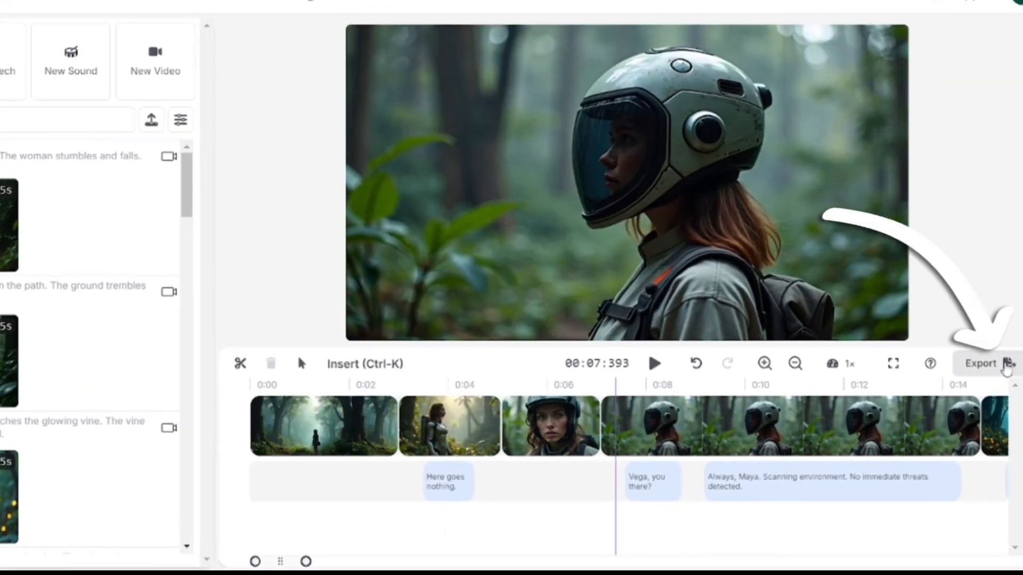
# - Export the movie as Jungle Secrets of 2165, open its video page and download the video
pyautogui.click(983, 360)
pyautogui.click(665, 357)
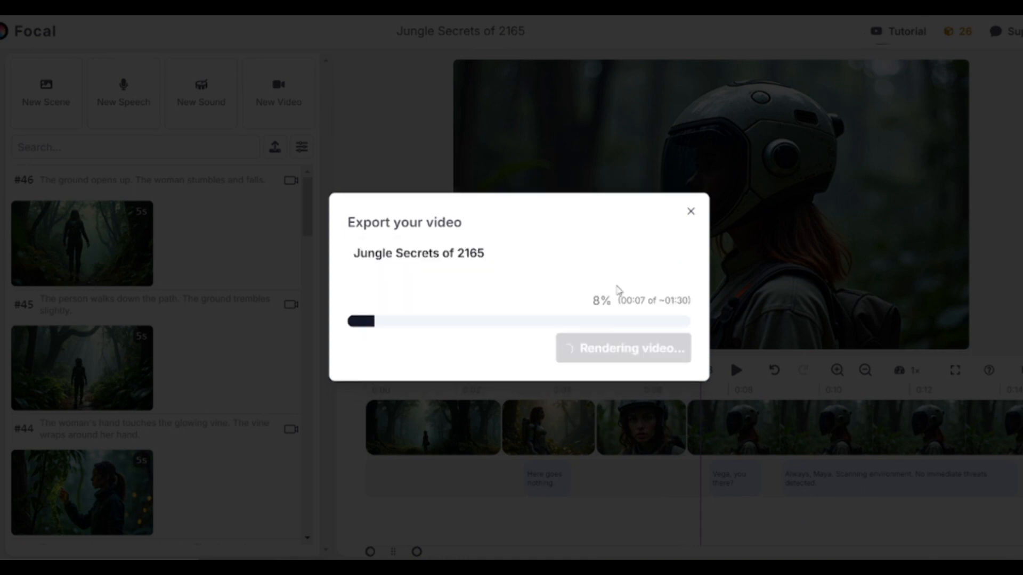
pyautogui.click(639, 326)
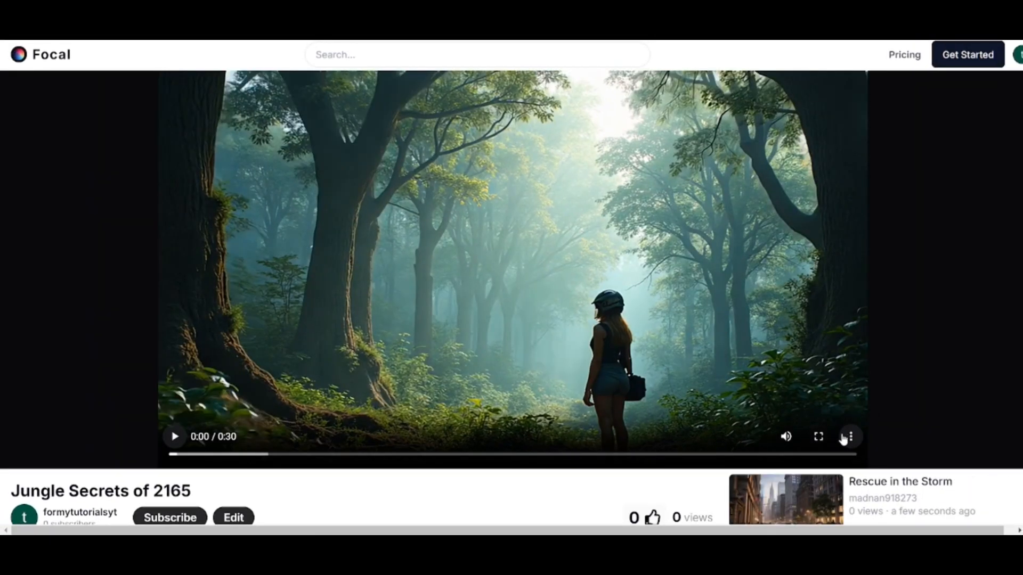
pyautogui.click(847, 438)
pyautogui.click(775, 360)
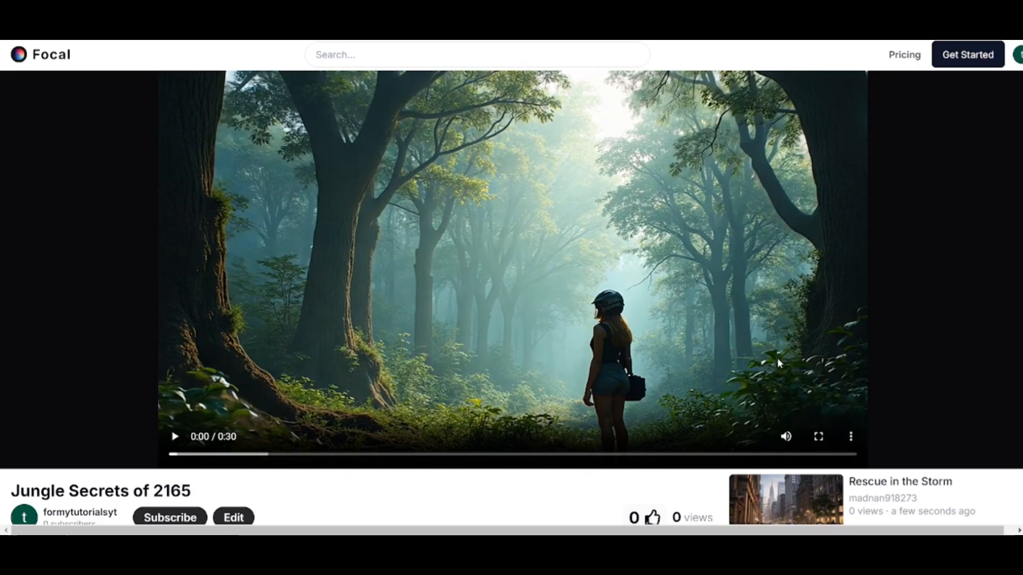